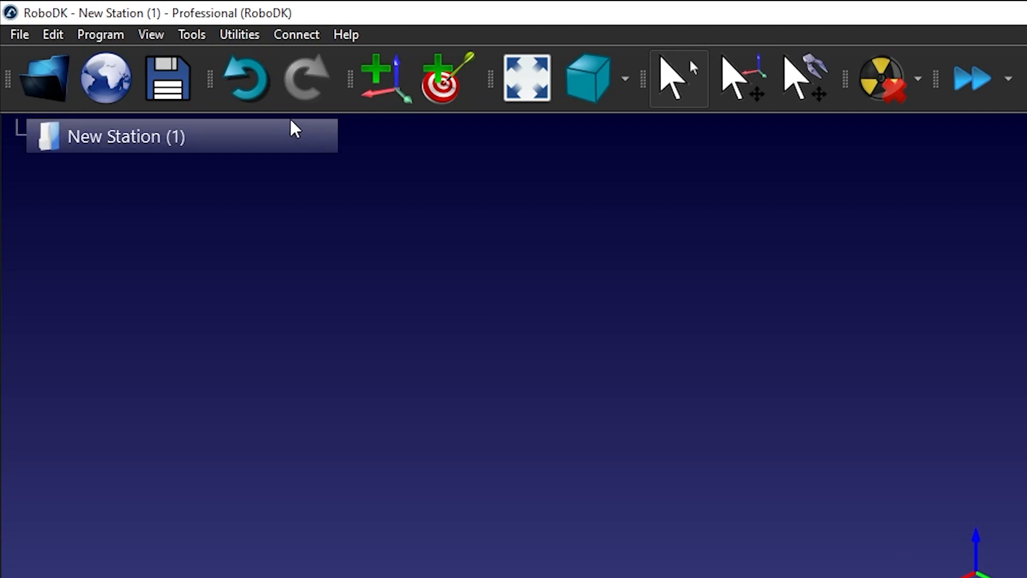
# Start a new '6 axes industrial robot' in the mechanism builder, then switch to the browser's robot library
pyautogui.click(239, 36)
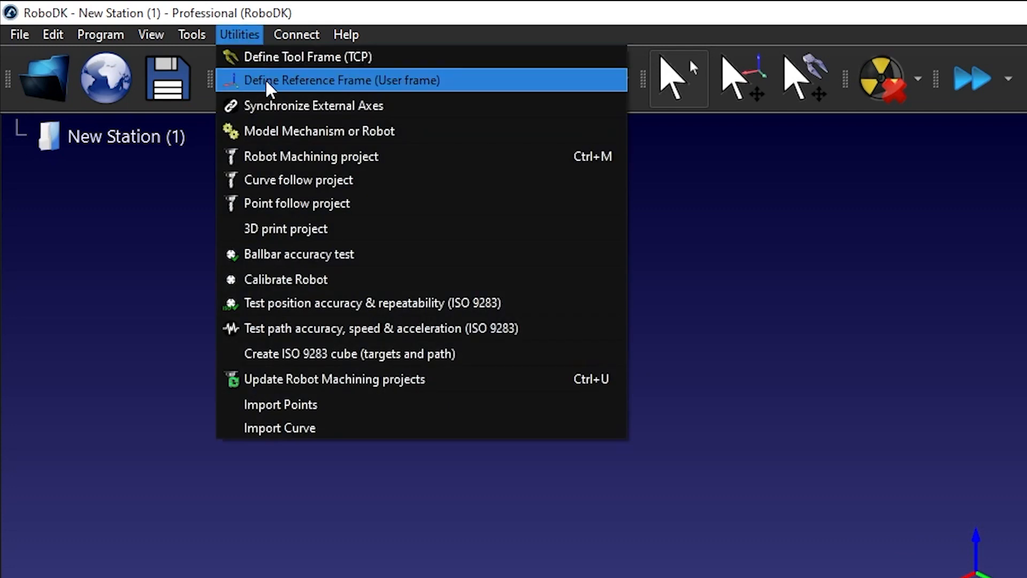
pyautogui.click(313, 131)
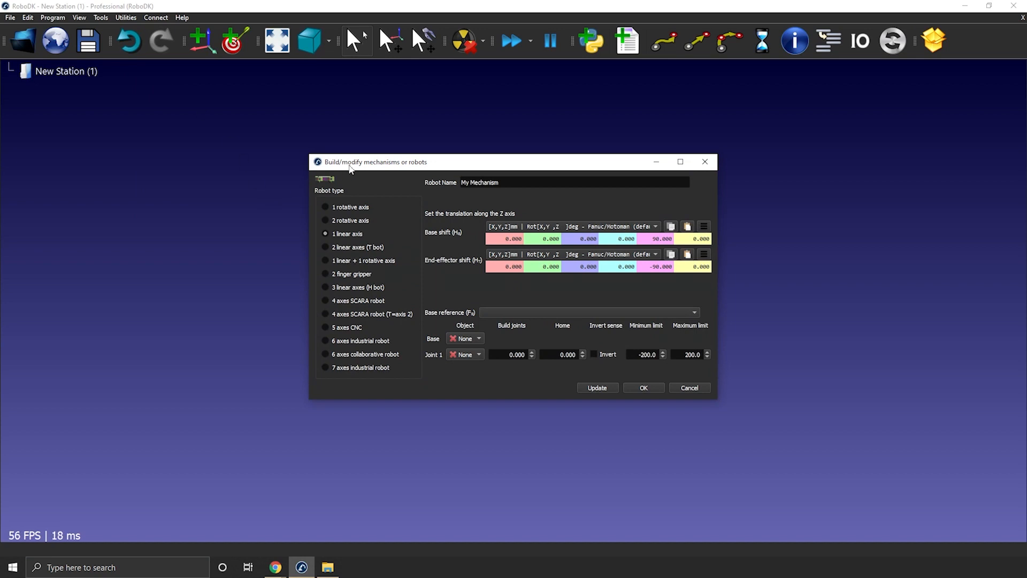
pyautogui.moveTo(310, 153); pyautogui.dragTo(266, 107)
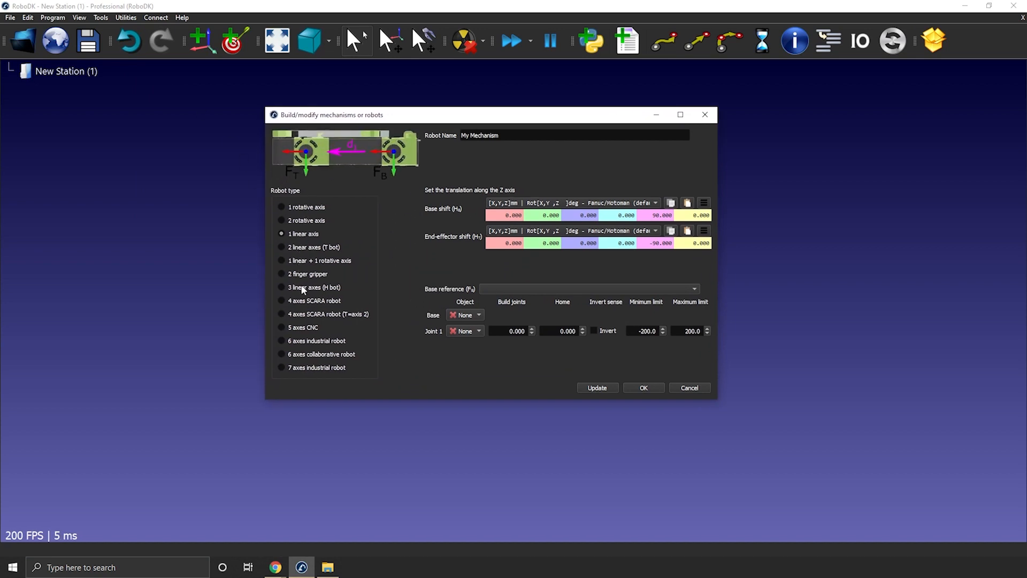
pyautogui.click(281, 341)
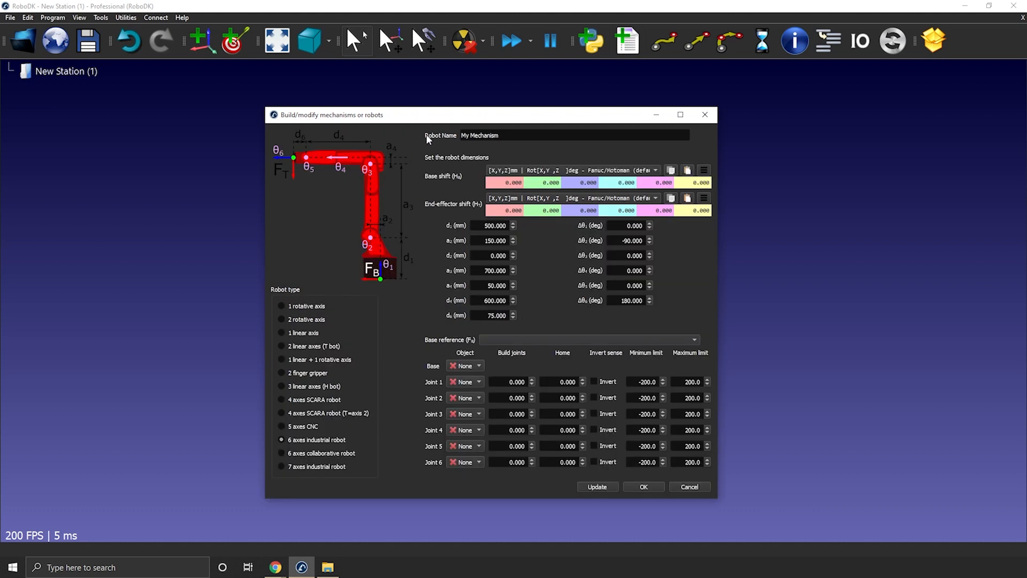
pyautogui.moveTo(444, 118); pyautogui.dragTo(452, 71)
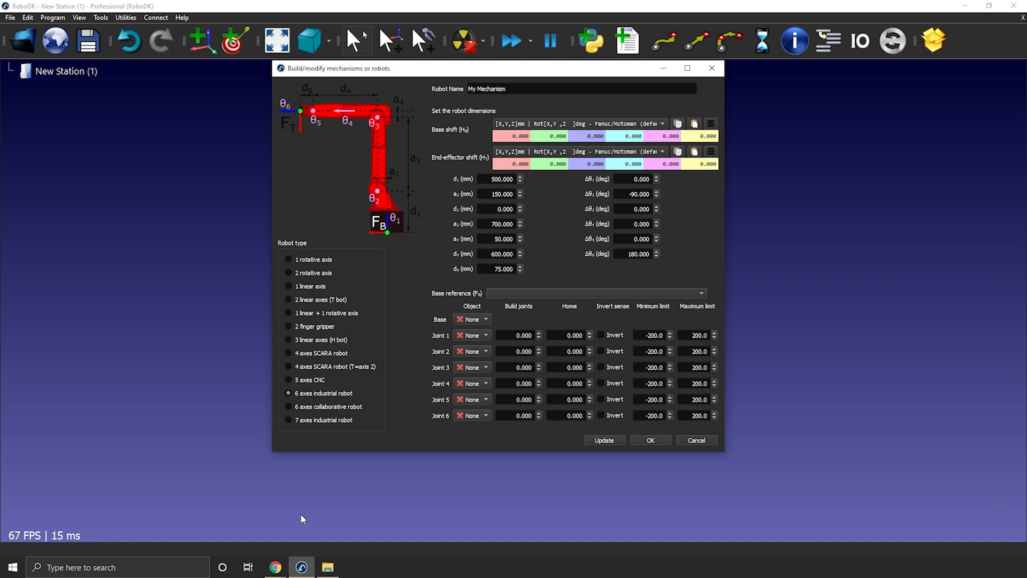
pyautogui.click(304, 532)
pyautogui.moveTo(276, 568)
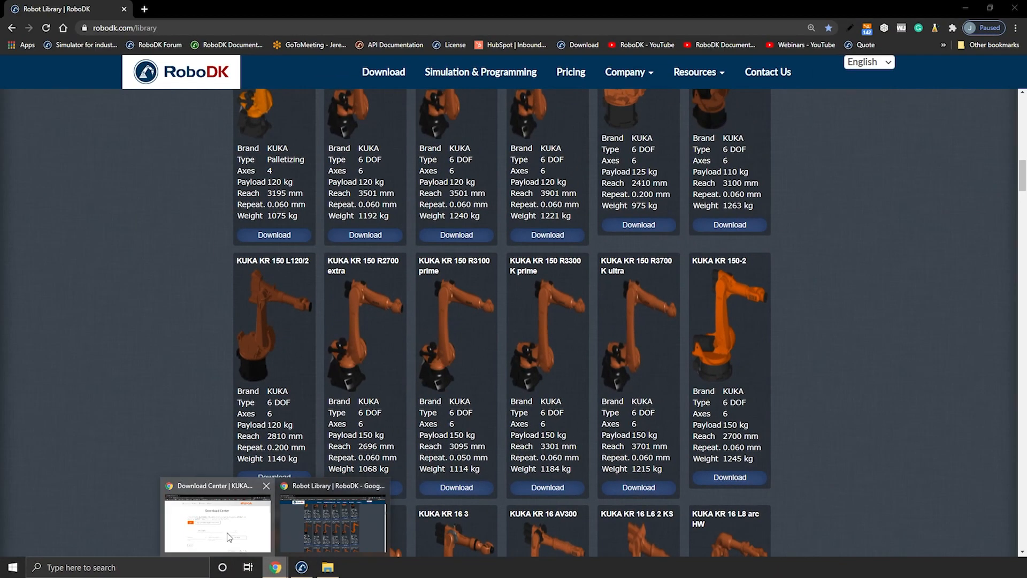
# In the KUKA Download Center, filter the KR 150 R3300 results to CAD files for the STEP zip
pyautogui.click(230, 535)
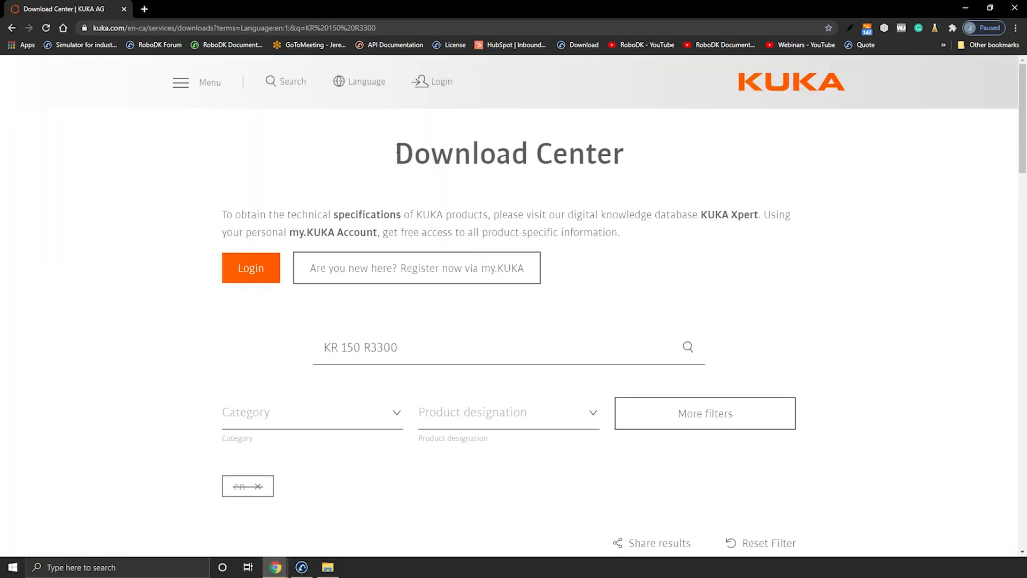
pyautogui.moveTo(324, 347); pyautogui.dragTo(410, 346)
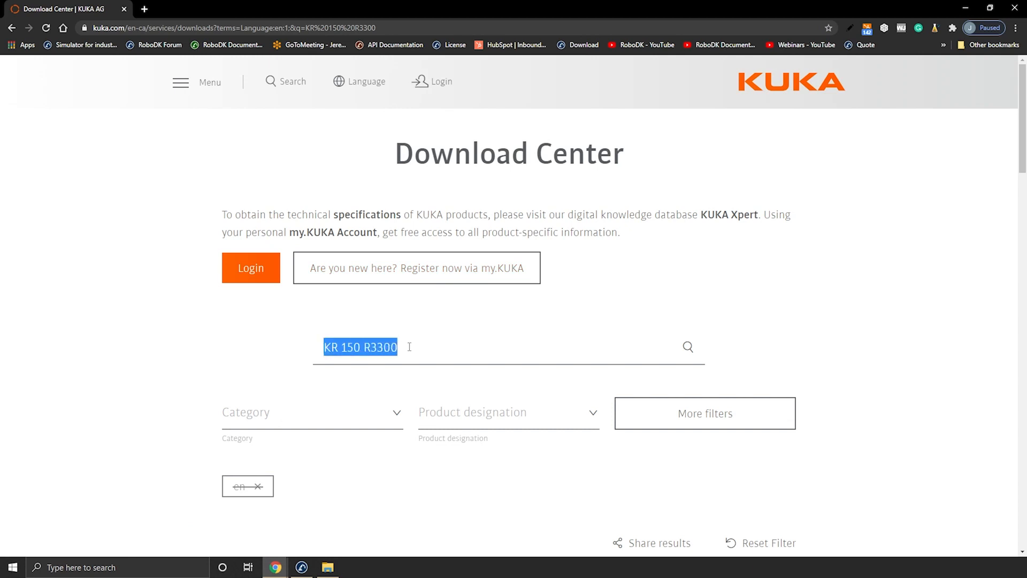
pyautogui.click(402, 421)
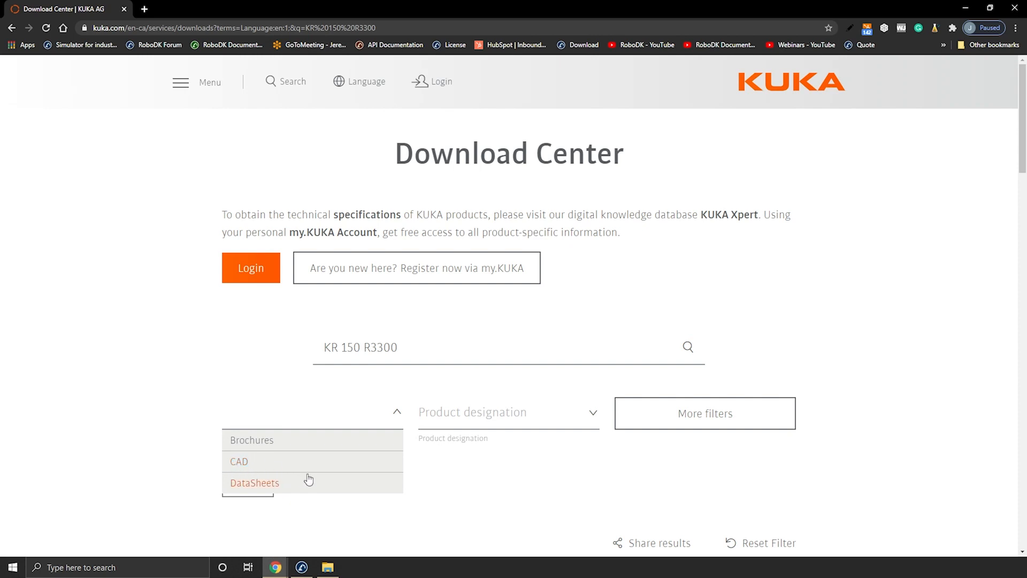
pyautogui.click(261, 463)
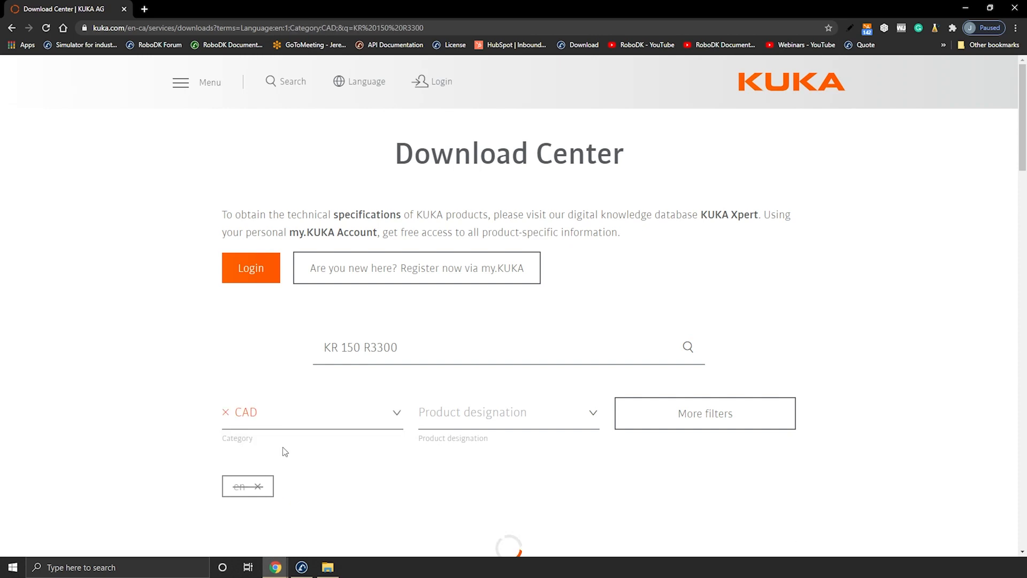
pyautogui.scroll(-2, 353, 398)
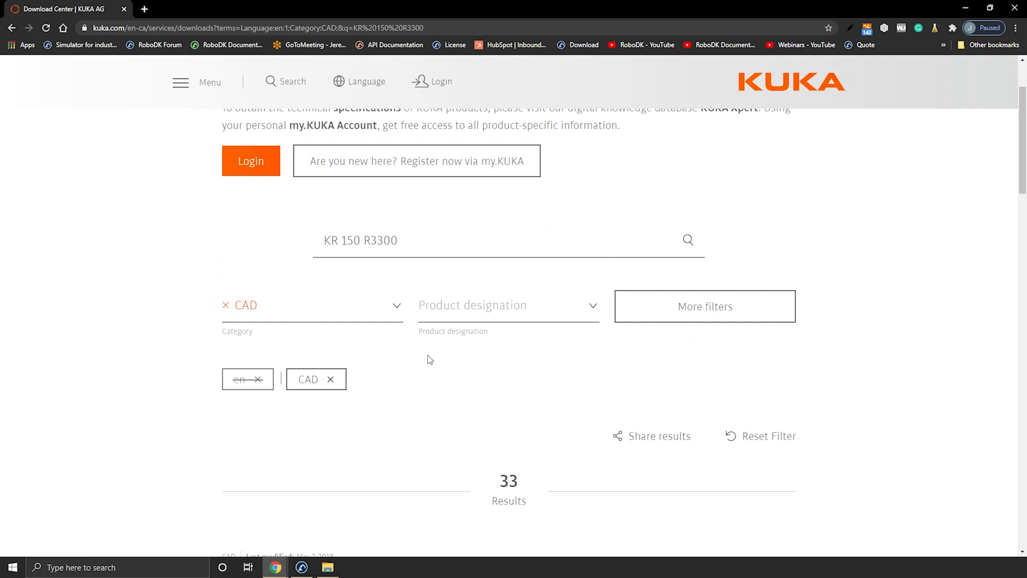
pyautogui.scroll(-4, 434, 345)
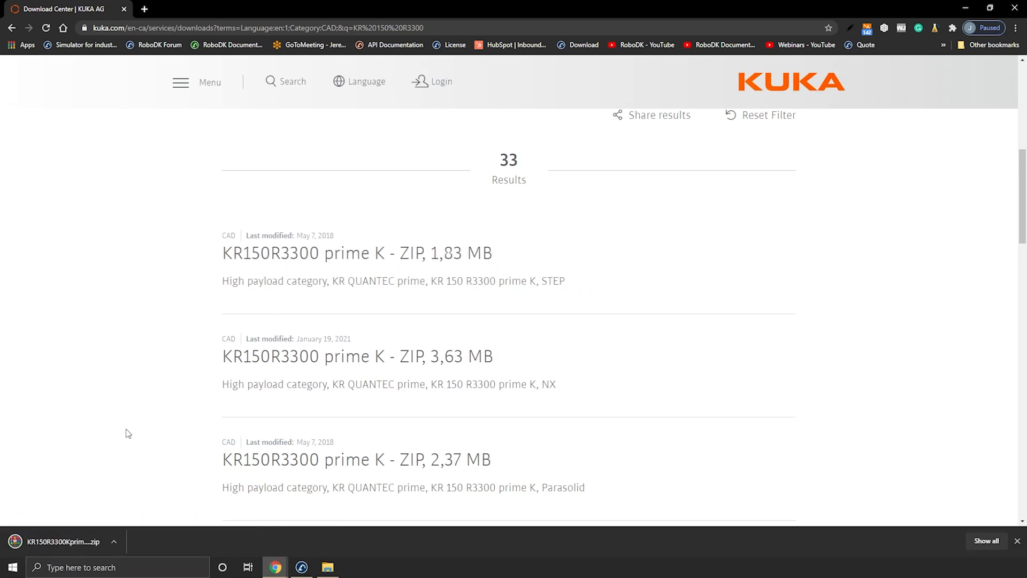
pyautogui.scroll(3, 127, 430)
# Clear the CAD filter and narrow the results to DataSheets instead
pyautogui.click(225, 200)
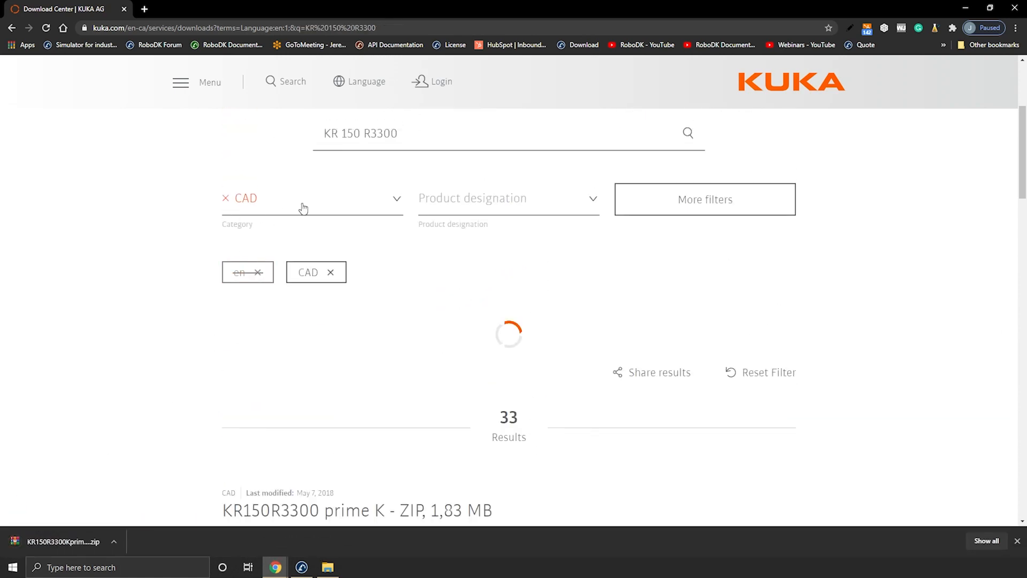
pyautogui.click(397, 202)
pyautogui.click(295, 268)
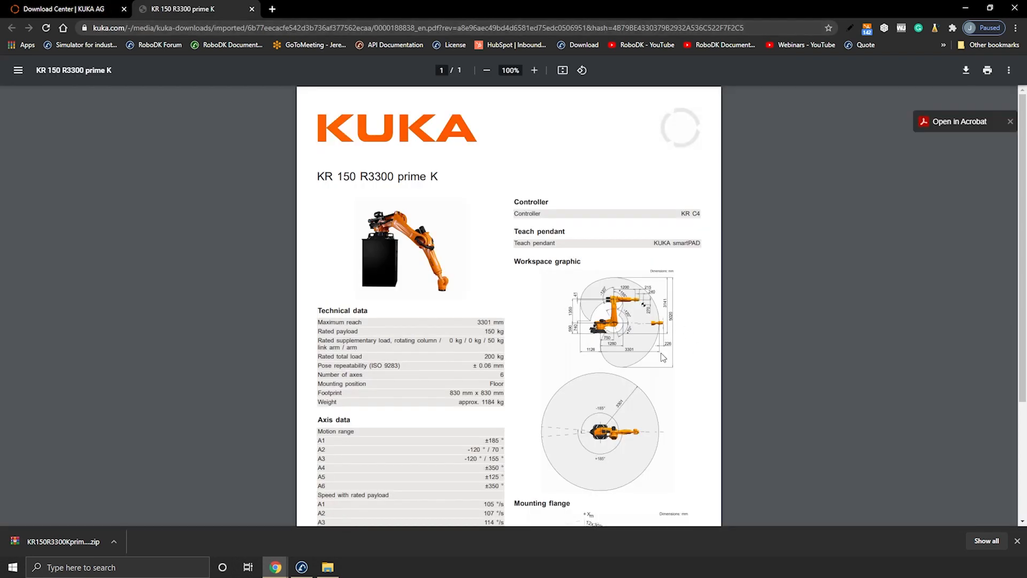
pyautogui.keyDown('ctrl'); pyautogui.scroll(2, 681, 343); pyautogui.keyUp('ctrl')
pyautogui.keyDown('ctrl'); pyautogui.scroll(2, 681, 343); pyautogui.keyUp('ctrl')
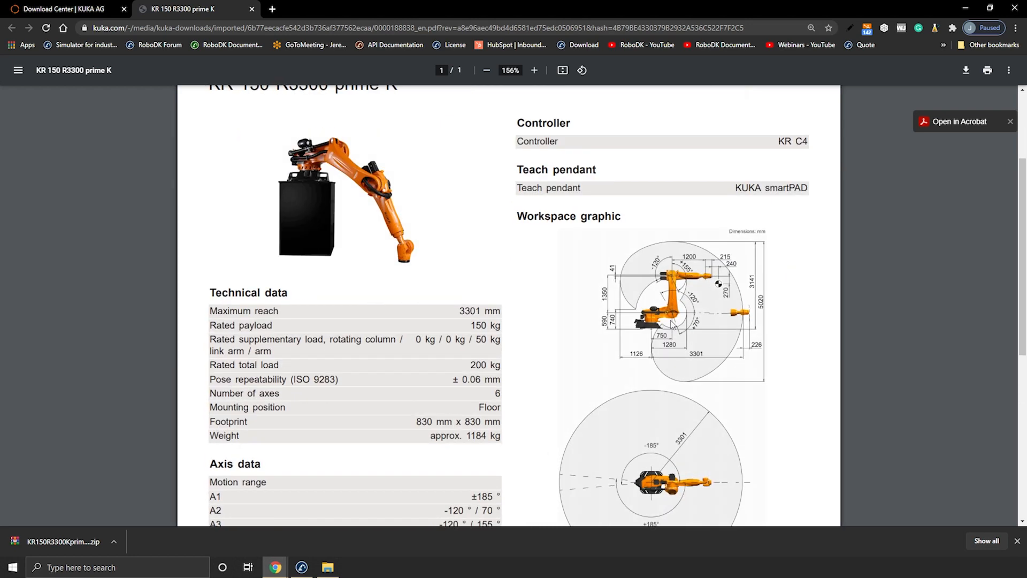
pyautogui.scroll(1, 699, 299)
pyautogui.keyDown('ctrl'); pyautogui.scroll(1, 702, 305); pyautogui.keyUp('ctrl')
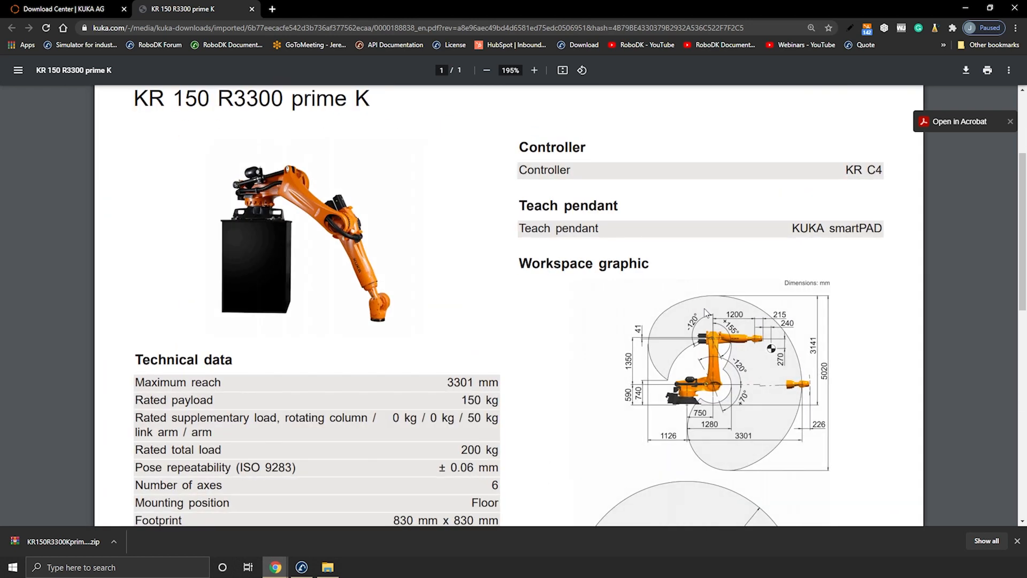
pyautogui.scroll(-1, 726, 349)
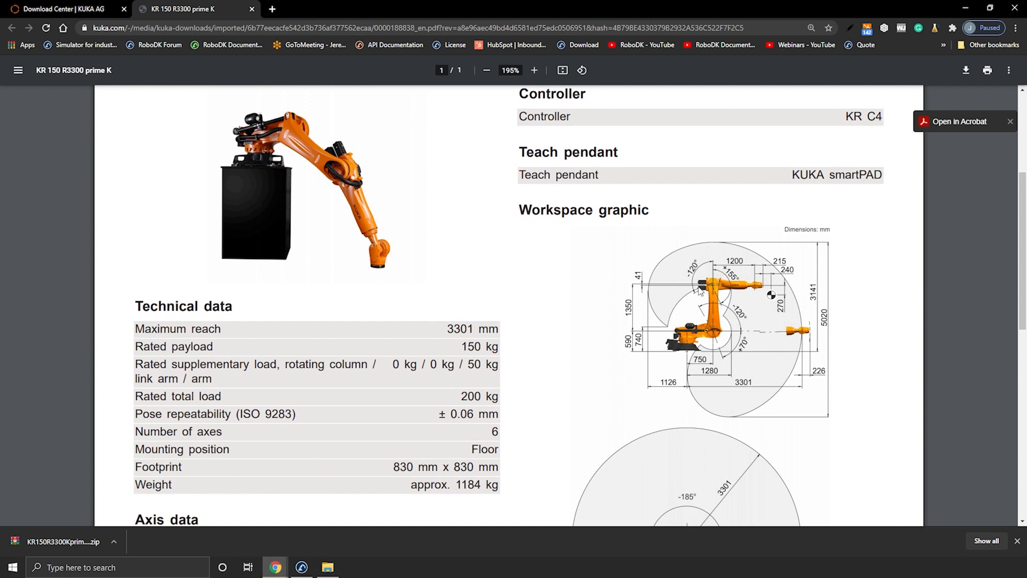
pyautogui.scroll(-5, 709, 346)
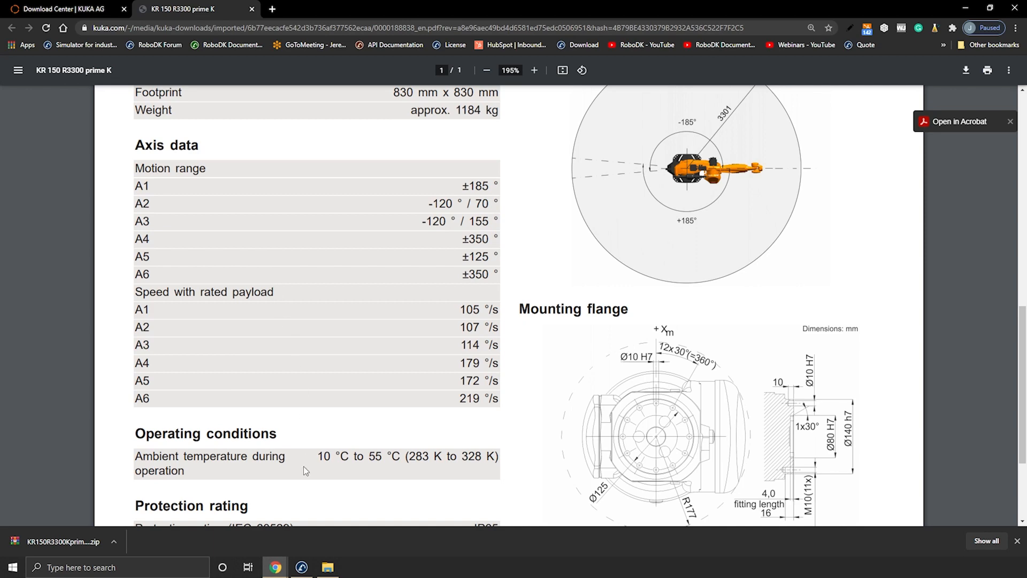
# Return from the datasheet in Chrome to the RoboDK robot builder
pyautogui.click(302, 567)
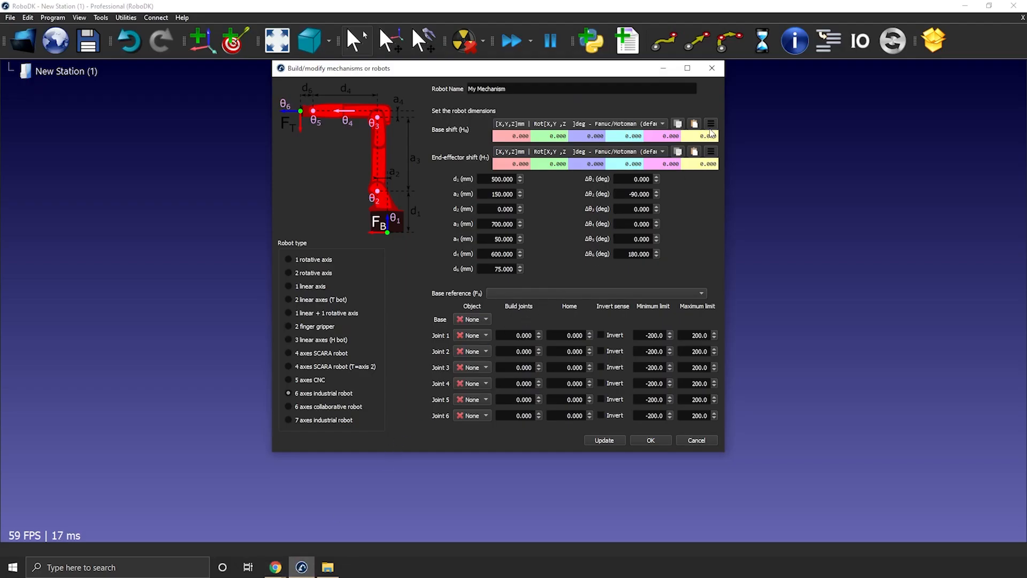
# Load the KR150_R3300_K_prime STEP model into the station and centre the view on it
pyautogui.click(712, 67)
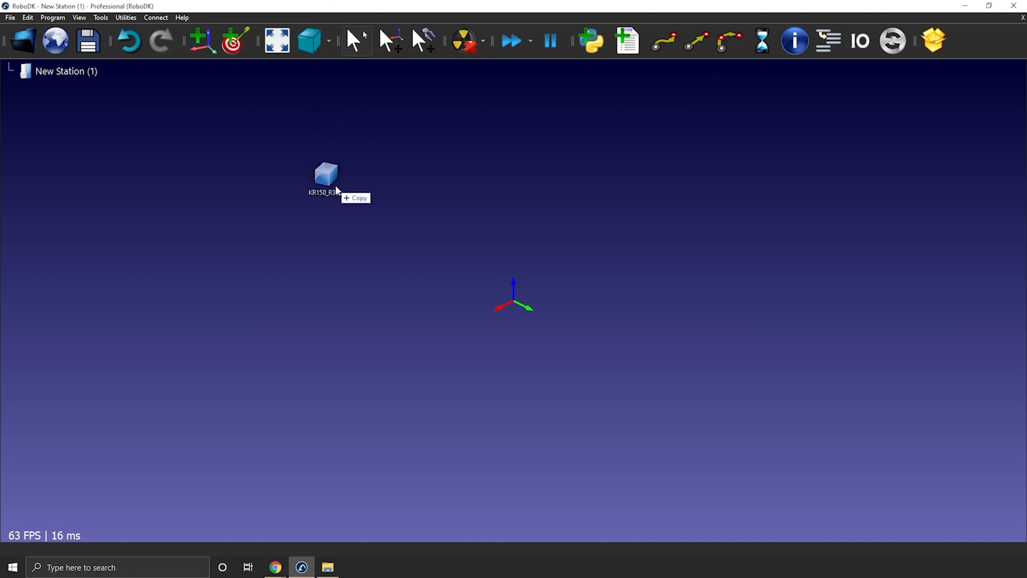
pyautogui.moveTo(337, 98); pyautogui.dragTo(340, 255)
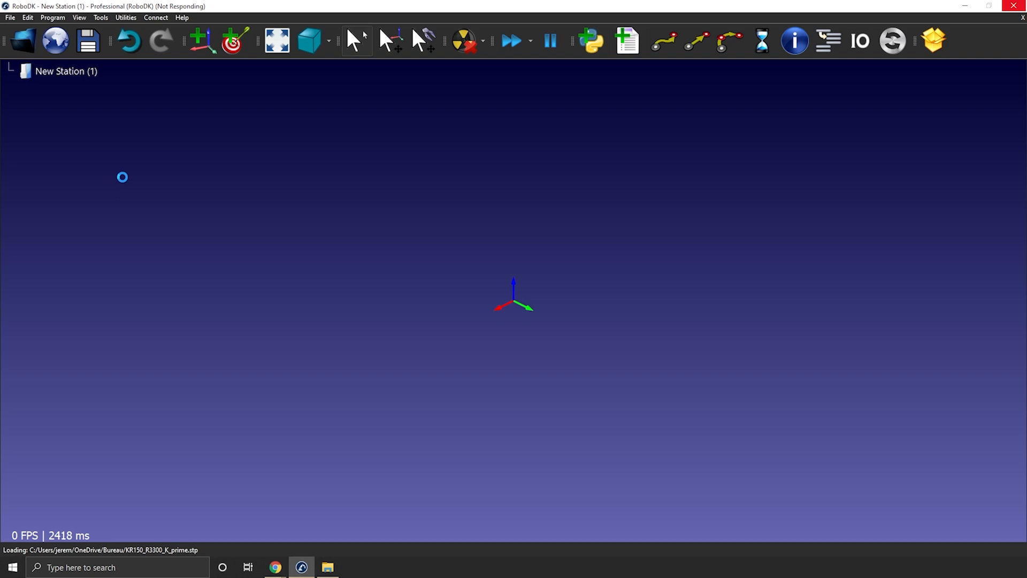
pyautogui.scroll(-2, 142, 182)
pyautogui.scroll(-3, 166, 181)
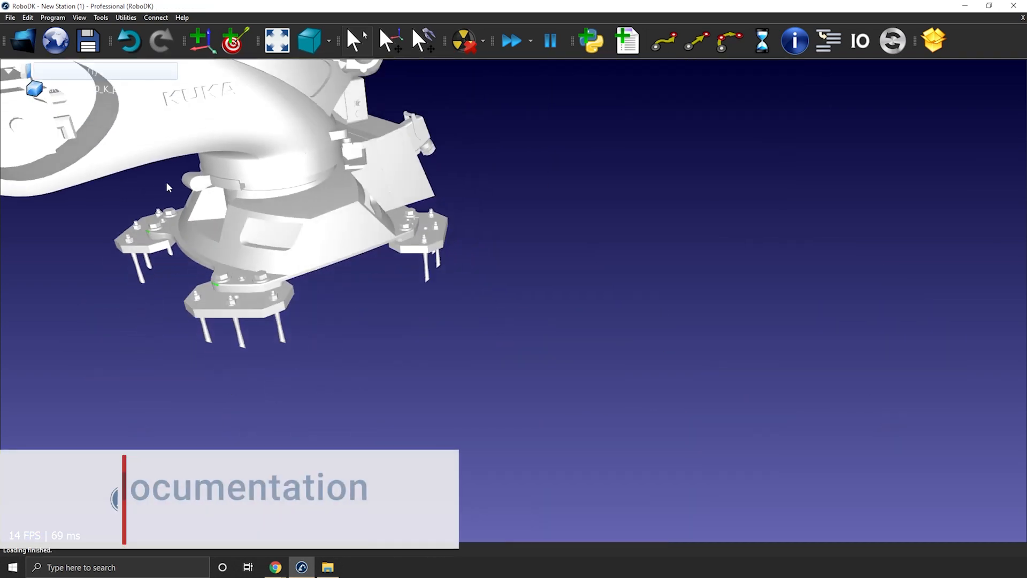
pyautogui.scroll(-3, 166, 182)
pyautogui.moveTo(167, 182)
pyautogui.mouseDown()
pyautogui.moveTo(493, 276)
pyautogui.moveTo(570, 272)
pyautogui.moveTo(547, 274)
pyautogui.mouseUp()
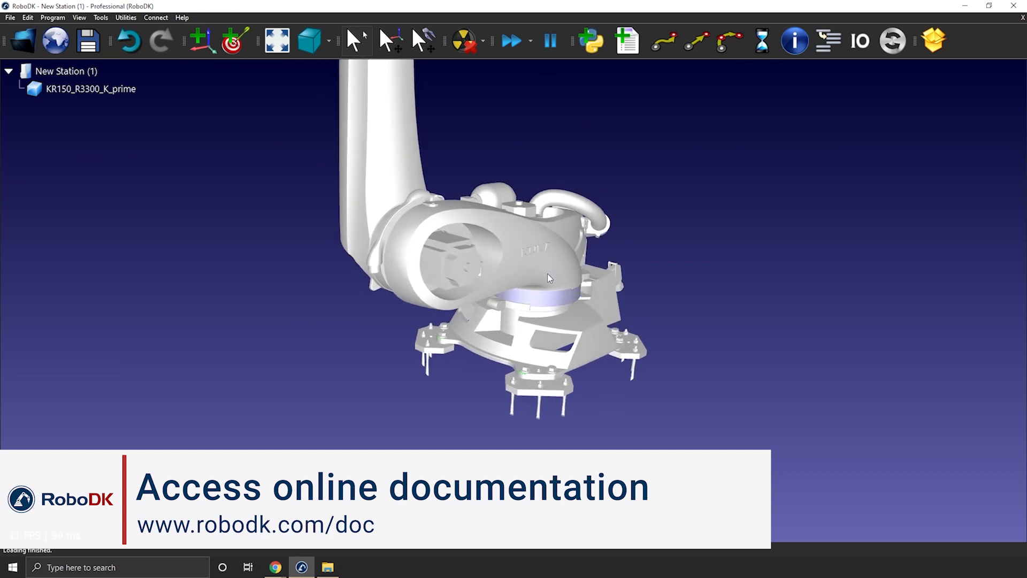
pyautogui.scroll(-3, 562, 366)
pyautogui.moveTo(557, 366)
pyautogui.mouseDown()
pyautogui.moveTo(518, 264)
pyautogui.moveTo(512, 331)
pyautogui.mouseUp()
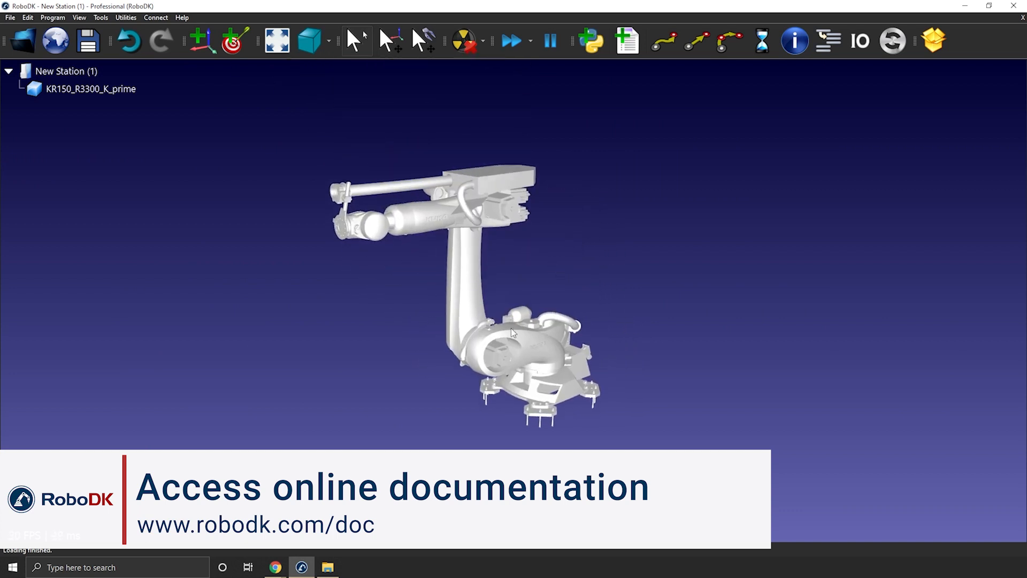
pyautogui.moveTo(448, 286); pyautogui.dragTo(451, 277)
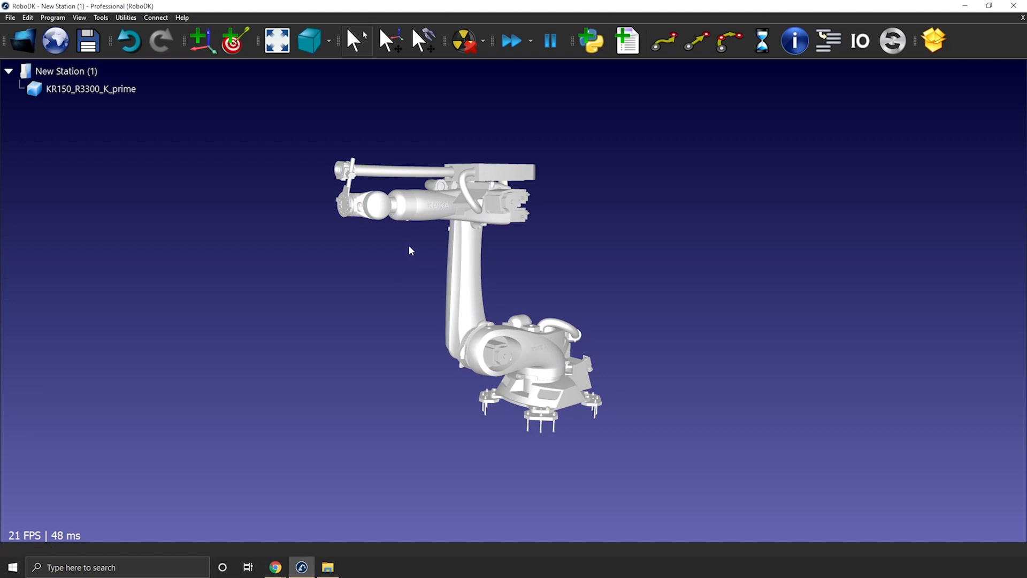
# Inspect the robot from its other sides and select the imported model
pyautogui.moveTo(444, 189); pyautogui.dragTo(559, 200)
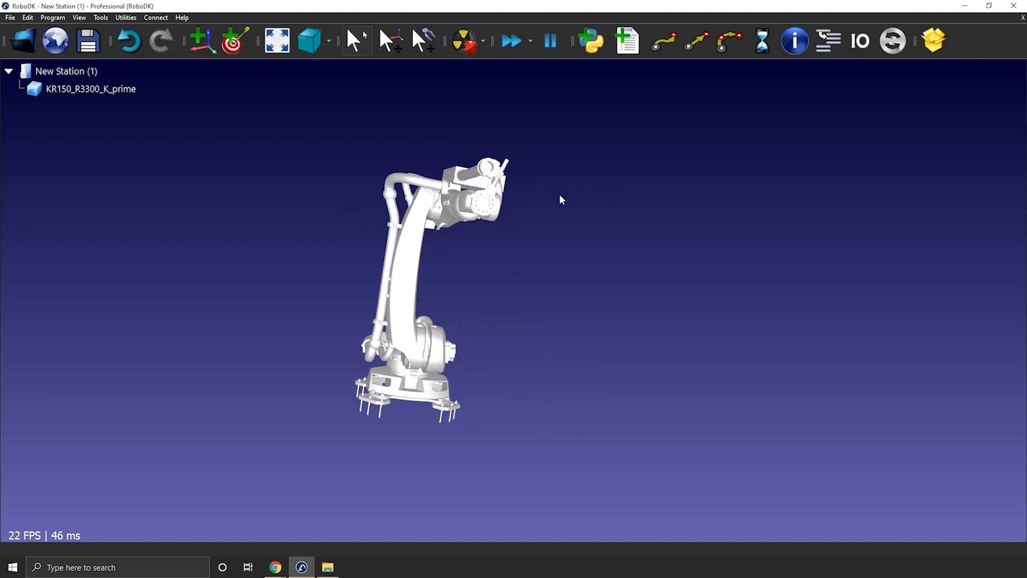
pyautogui.moveTo(381, 330)
pyautogui.mouseDown()
pyautogui.moveTo(565, 248)
pyautogui.moveTo(496, 254)
pyautogui.moveTo(653, 278)
pyautogui.moveTo(608, 335)
pyautogui.moveTo(787, 271)
pyautogui.moveTo(932, 298)
pyautogui.moveTo(585, 310)
pyautogui.moveTo(296, 294)
pyautogui.moveTo(169, 324)
pyautogui.moveTo(185, 299)
pyautogui.moveTo(418, 310)
pyautogui.moveTo(862, 285)
pyautogui.moveTo(541, 275)
pyautogui.moveTo(229, 238)
pyautogui.moveTo(136, 246)
pyautogui.moveTo(199, 199)
pyautogui.moveTo(213, 278)
pyautogui.mouseUp()
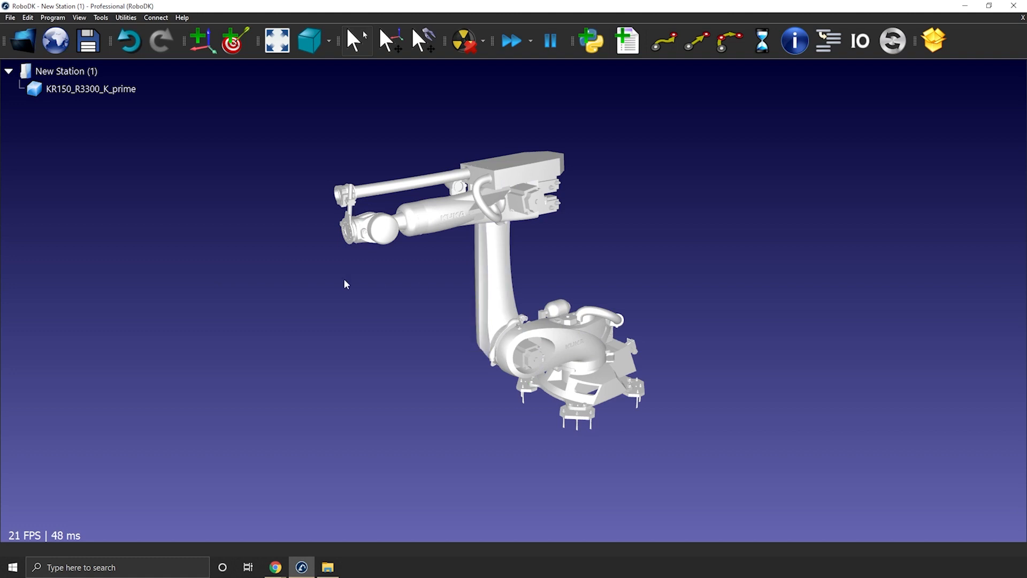
pyautogui.moveTo(352, 271)
pyautogui.mouseDown()
pyautogui.moveTo(298, 270)
pyautogui.moveTo(387, 262)
pyautogui.mouseUp()
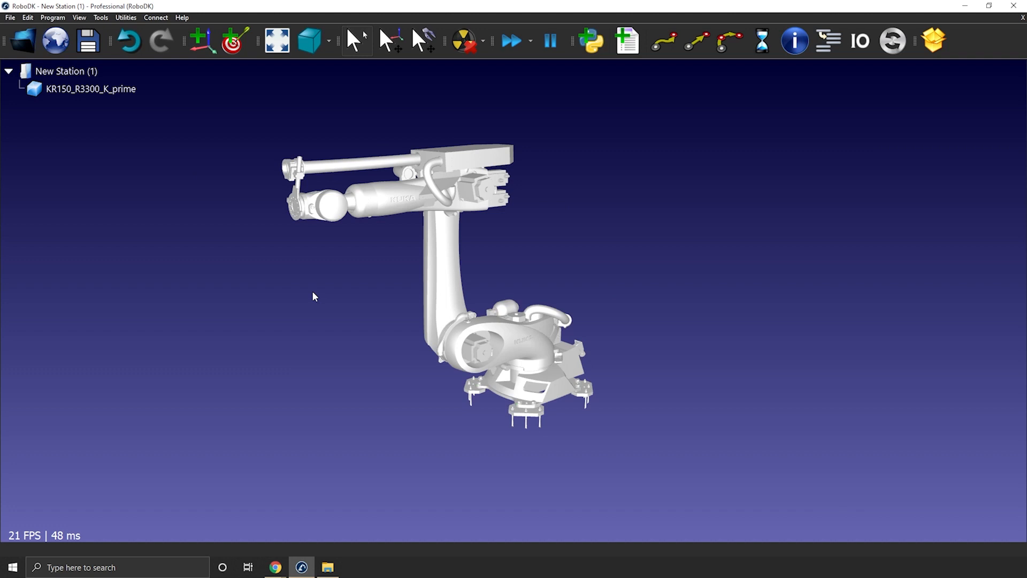
pyautogui.moveTo(280, 243)
pyautogui.mouseDown()
pyautogui.moveTo(326, 231)
pyautogui.moveTo(298, 243)
pyautogui.mouseUp()
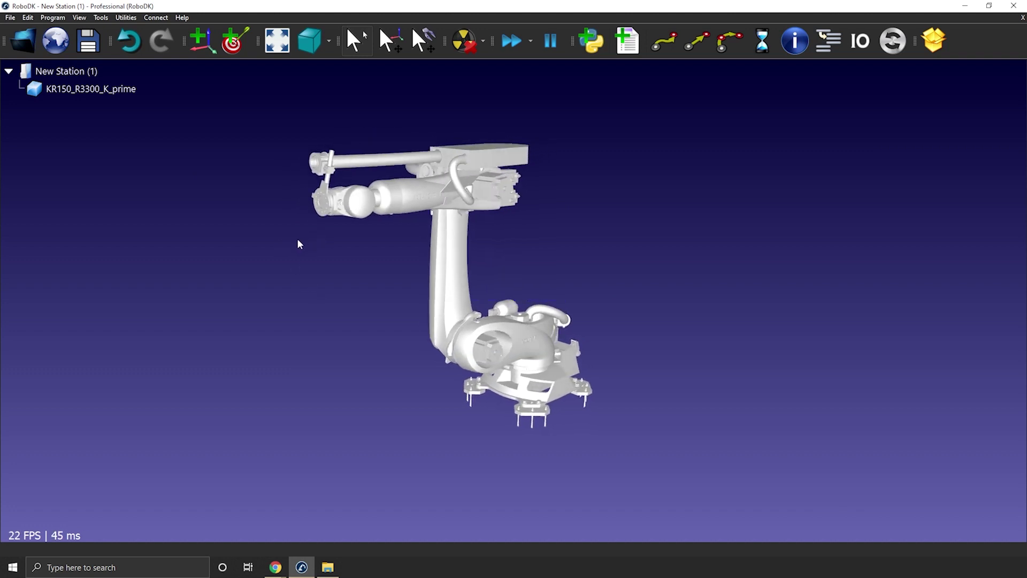
pyautogui.click(456, 243)
pyautogui.click(393, 259)
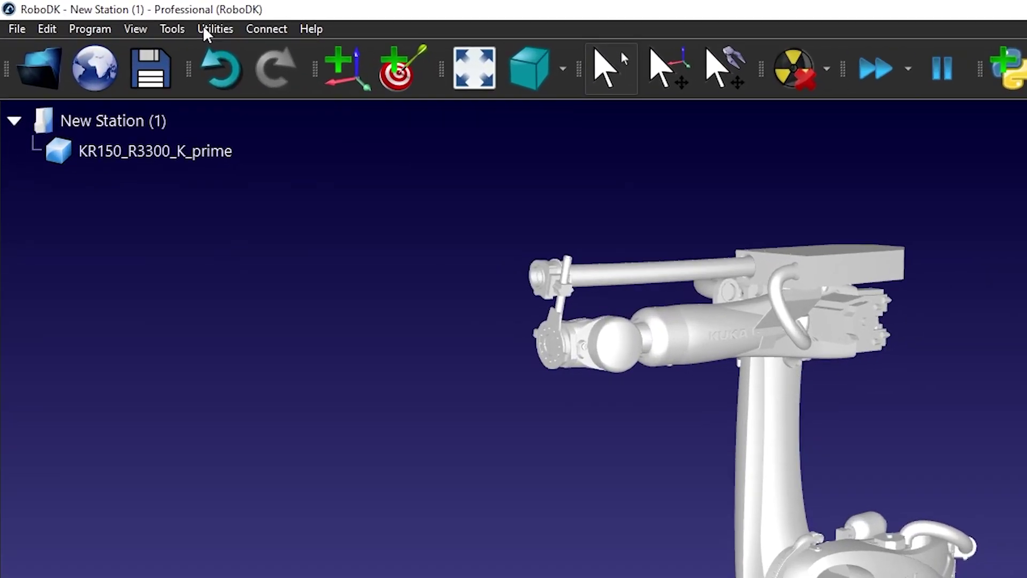
# Recolour the KR150 model's colour groups to KUKA orange and black and delete the green 2714 mesh group
pyautogui.click(192, 31)
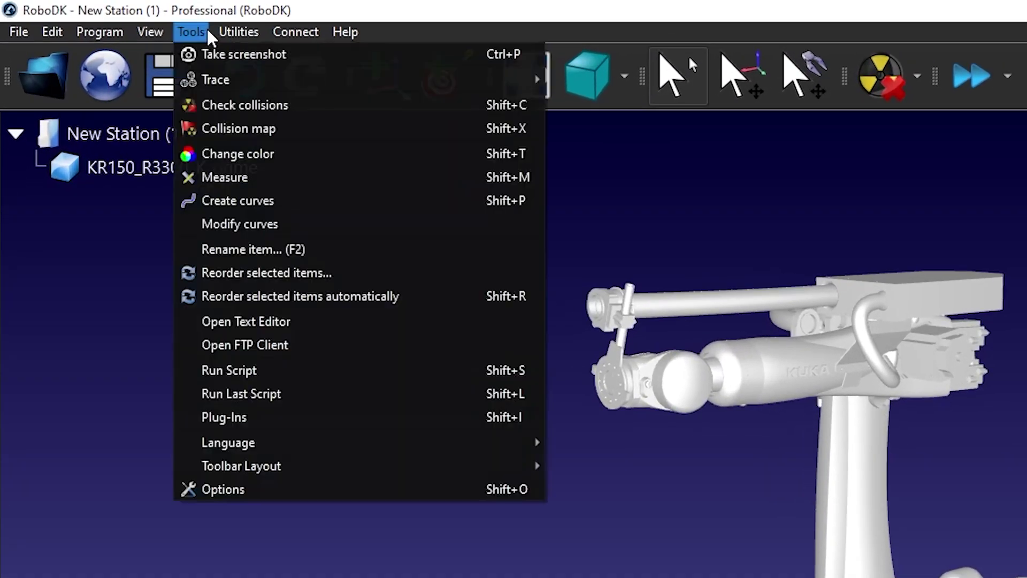
pyautogui.click(268, 151)
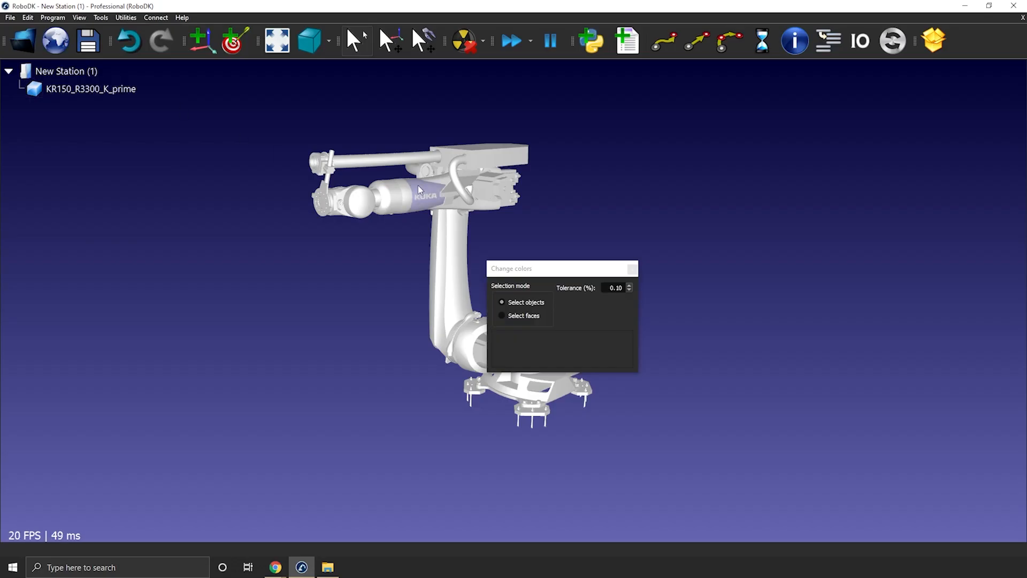
pyautogui.click(431, 195)
pyautogui.moveTo(576, 268); pyautogui.dragTo(566, 178)
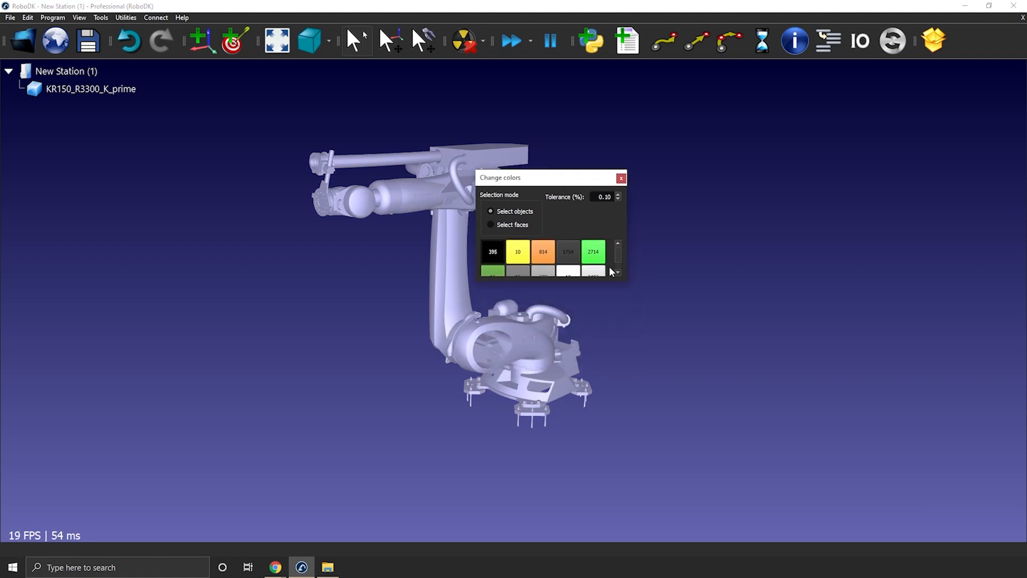
pyautogui.moveTo(607, 279); pyautogui.dragTo(604, 323)
pyautogui.rightClick(601, 276)
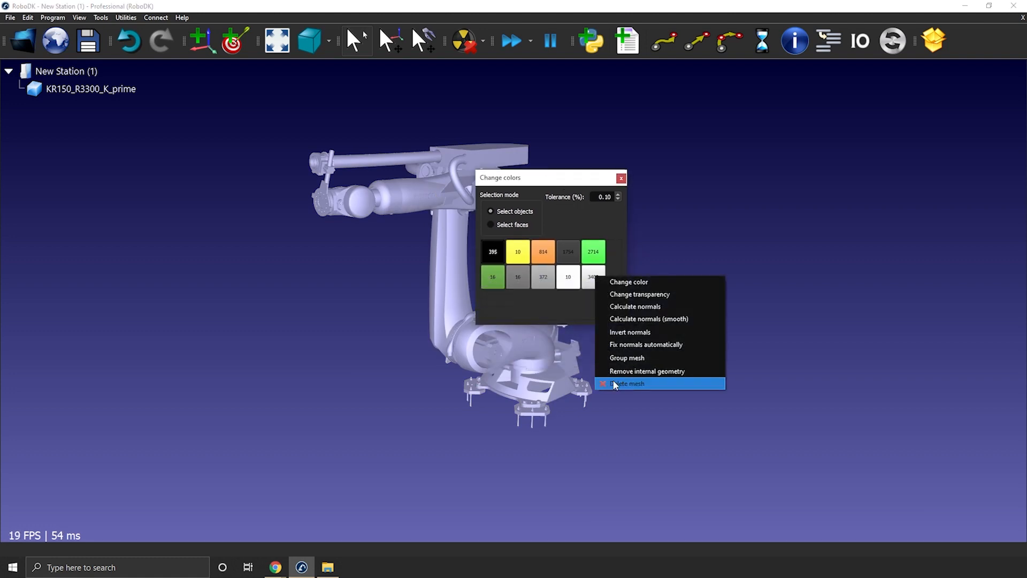
pyautogui.click(613, 379)
pyautogui.rightClick(572, 281)
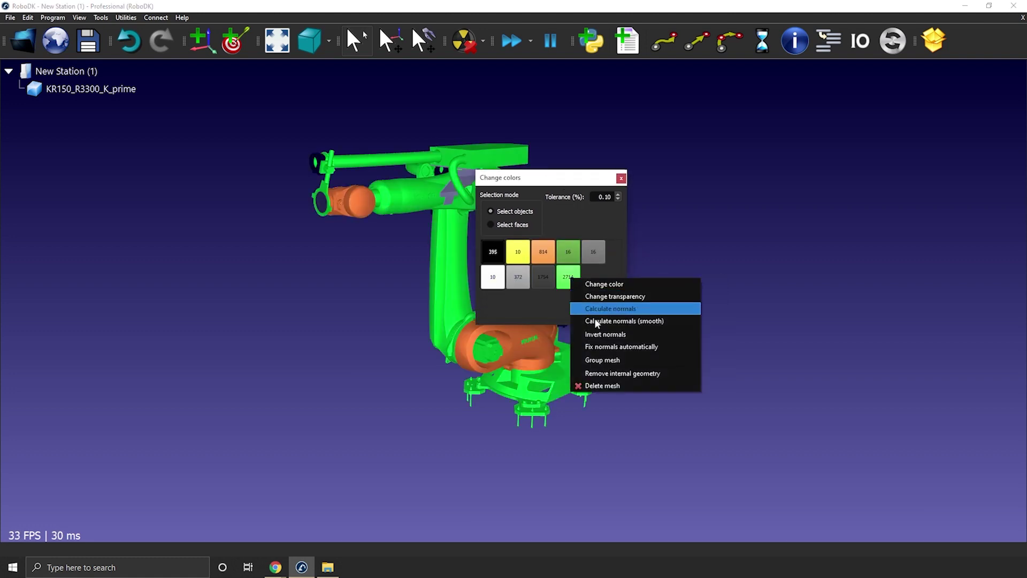
pyautogui.click(602, 385)
pyautogui.click(621, 178)
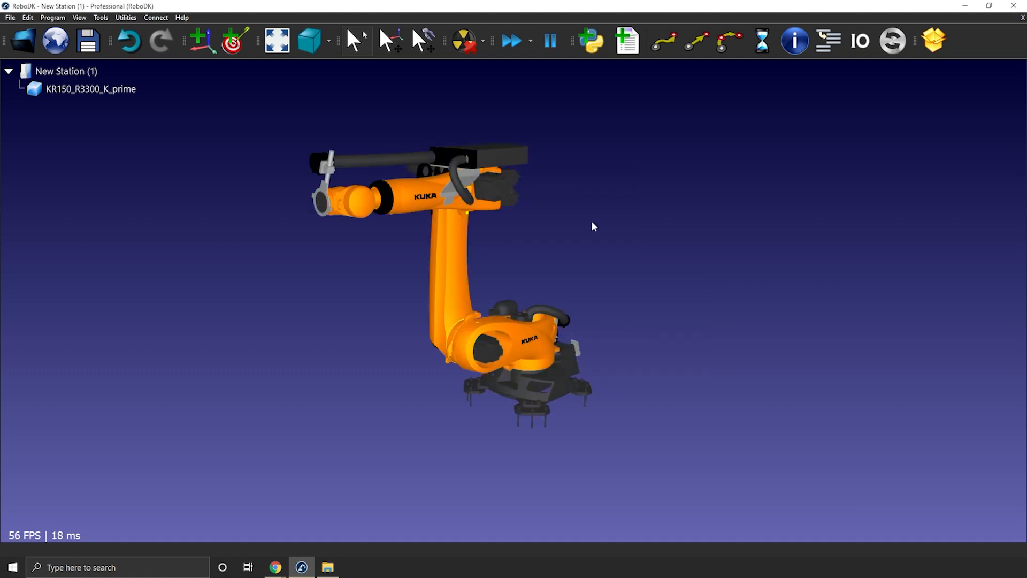
pyautogui.moveTo(592, 221)
pyautogui.mouseDown()
pyautogui.moveTo(463, 196)
pyautogui.moveTo(577, 185)
pyautogui.moveTo(715, 202)
pyautogui.moveTo(506, 214)
pyautogui.moveTo(525, 223)
pyautogui.moveTo(582, 333)
pyautogui.mouseUp()
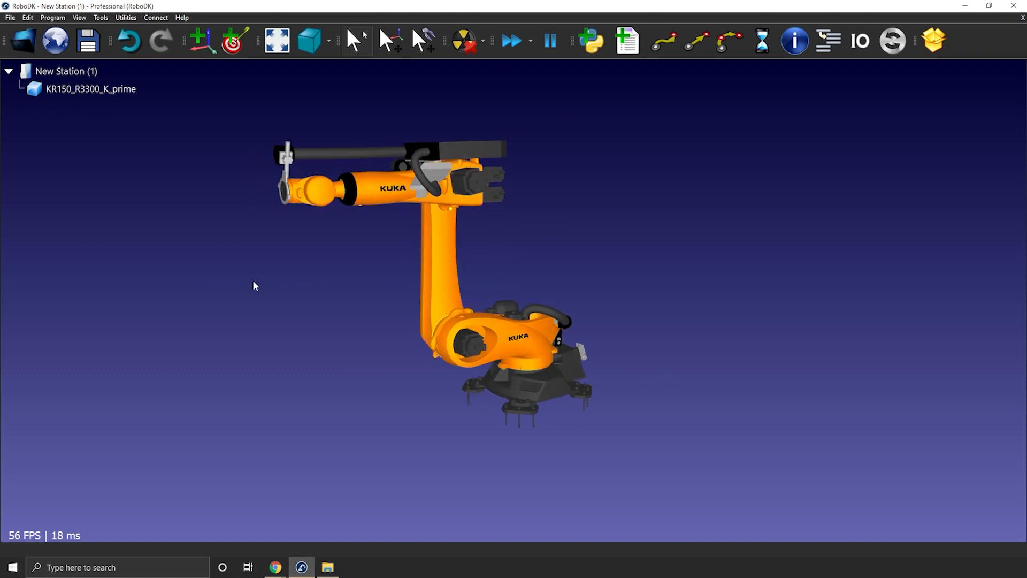
pyautogui.moveTo(518, 401); pyautogui.dragTo(578, 378)
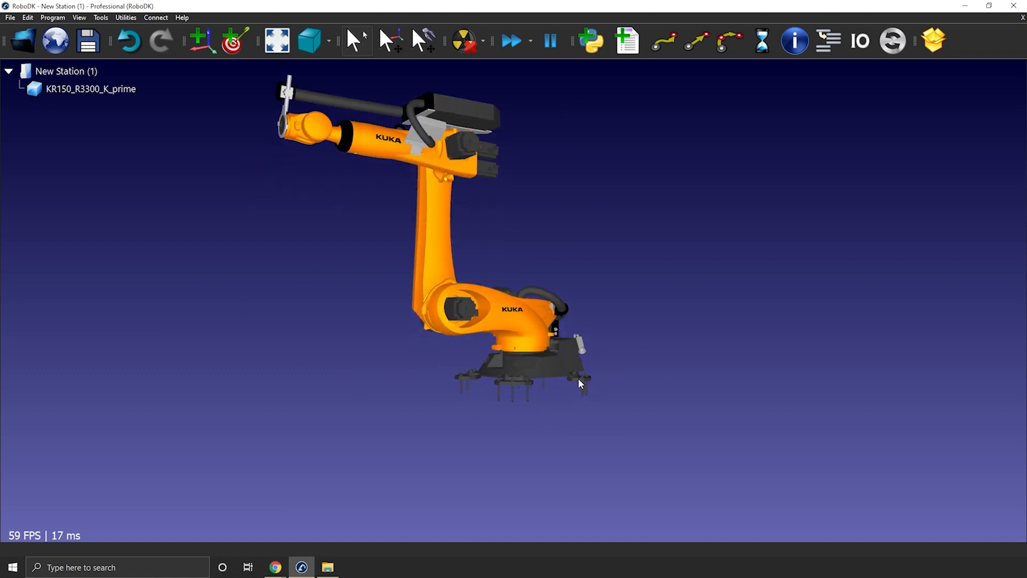
pyautogui.scroll(2, 485, 377)
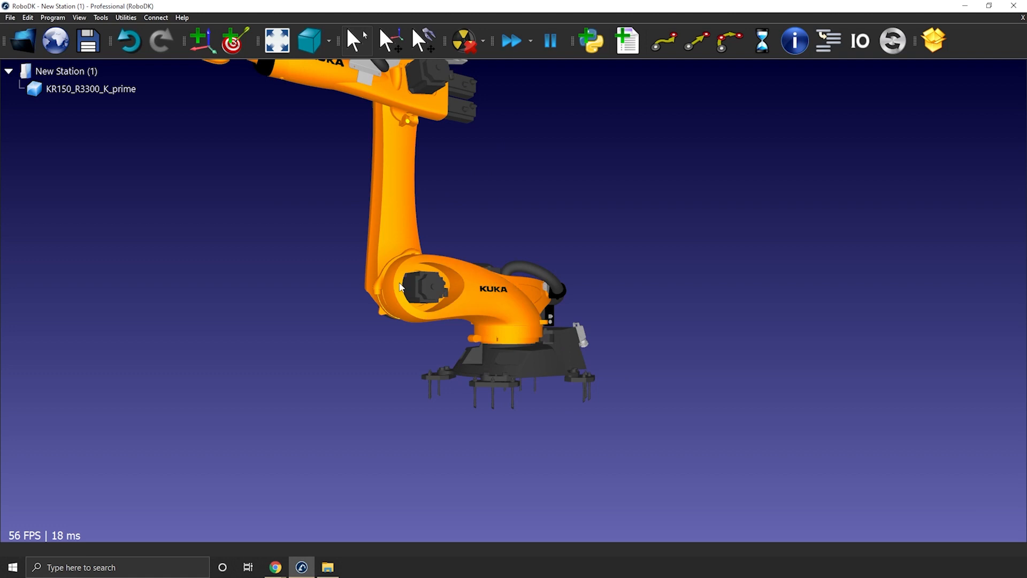
pyautogui.moveTo(499, 372)
pyautogui.mouseDown()
pyautogui.moveTo(407, 171)
pyautogui.moveTo(500, 292)
pyautogui.moveTo(533, 239)
pyautogui.mouseUp()
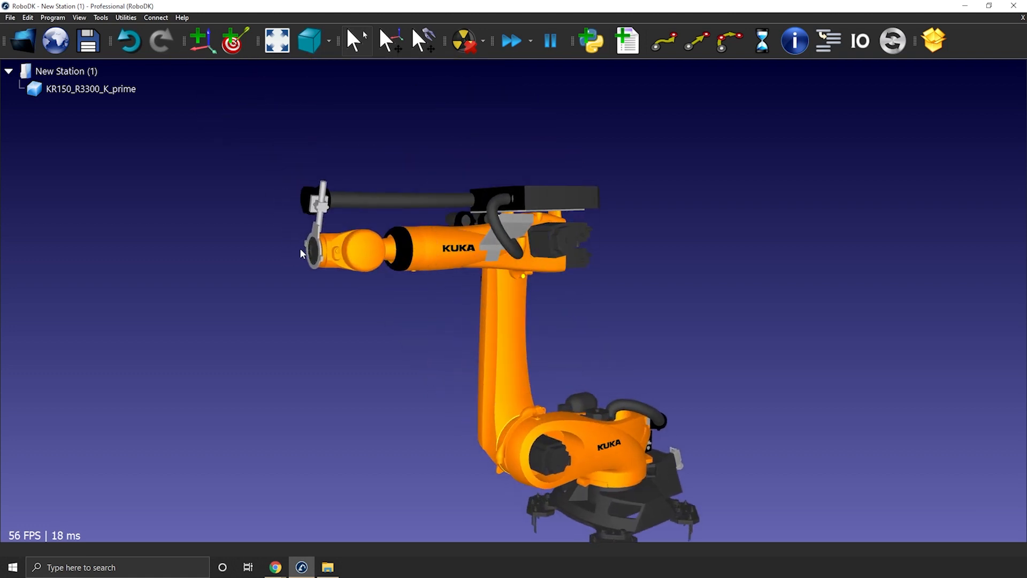
pyautogui.click(126, 89)
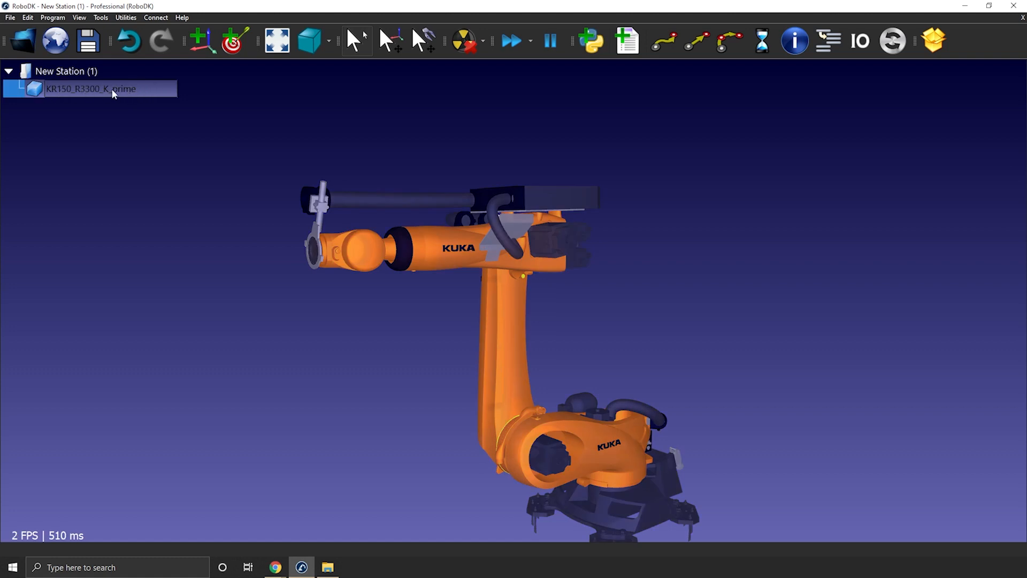
pyautogui.moveTo(317, 307); pyautogui.dragTo(366, 307, button='right')
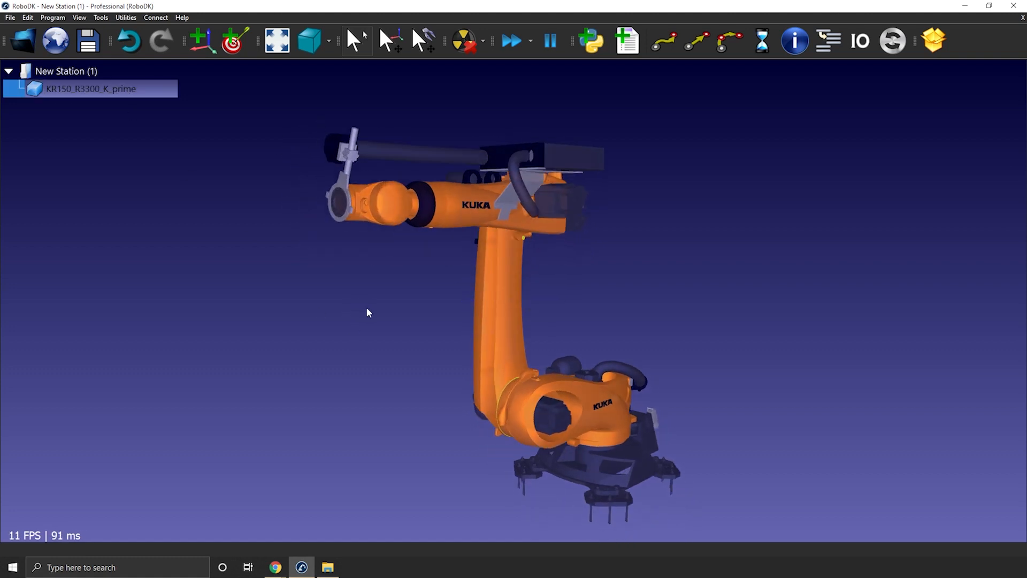
pyautogui.click(368, 312)
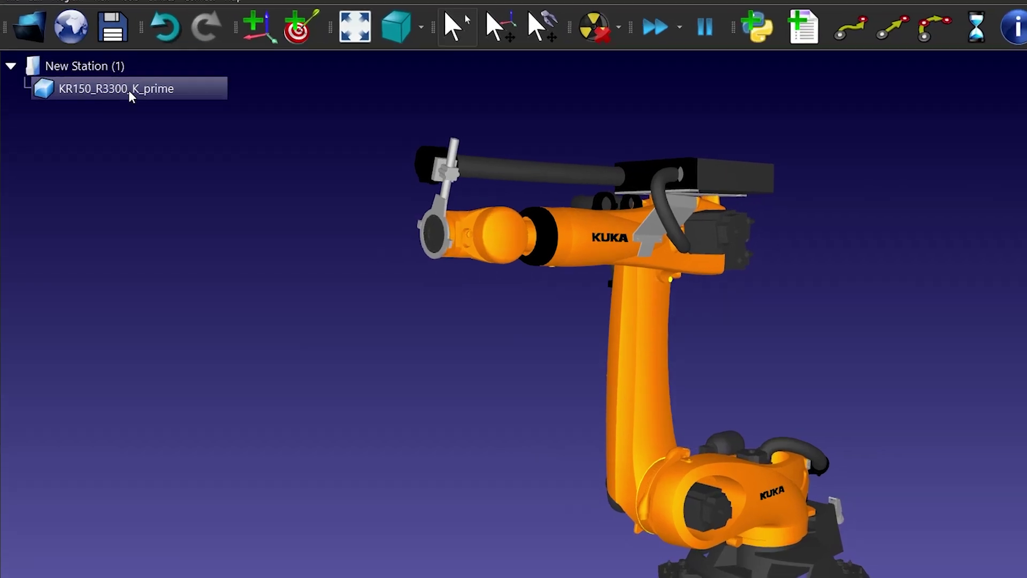
pyautogui.rightClick(101, 91)
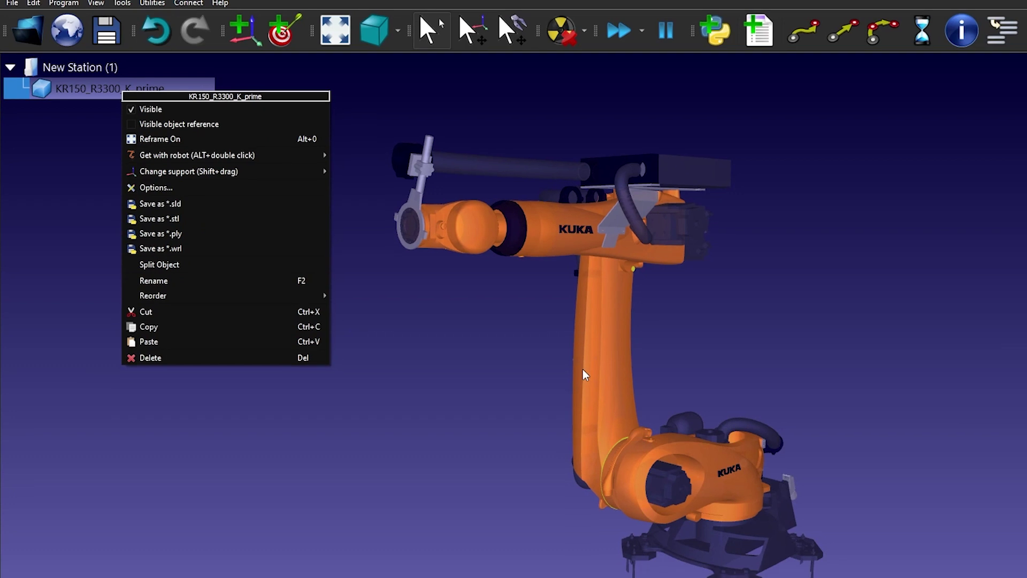
pyautogui.click(428, 306)
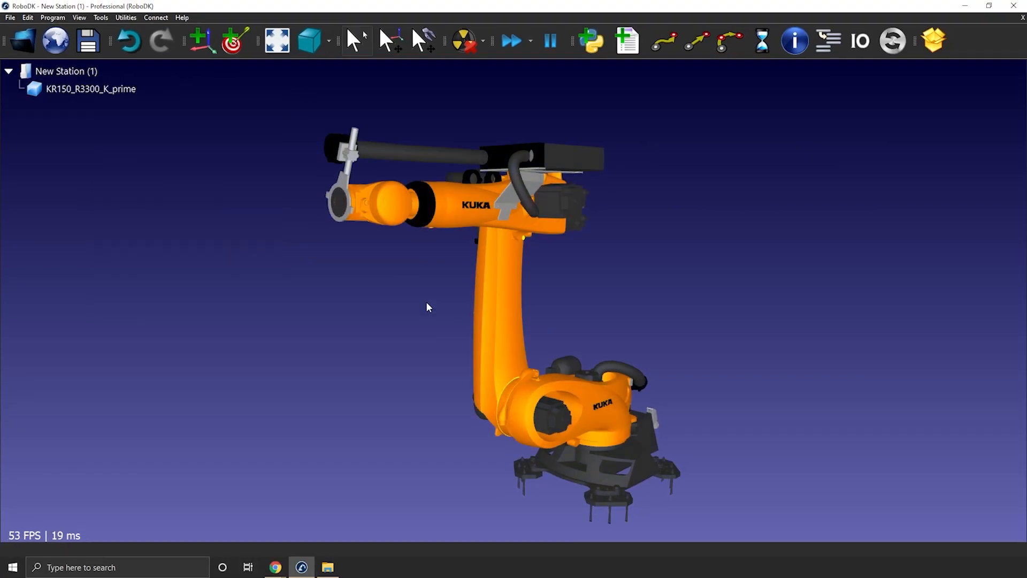
# Reopen the KR150 R3300 prime station, hide the standalone model and bring the arm closer in view
pyautogui.click(9, 18)
pyautogui.moveTo(48, 67)
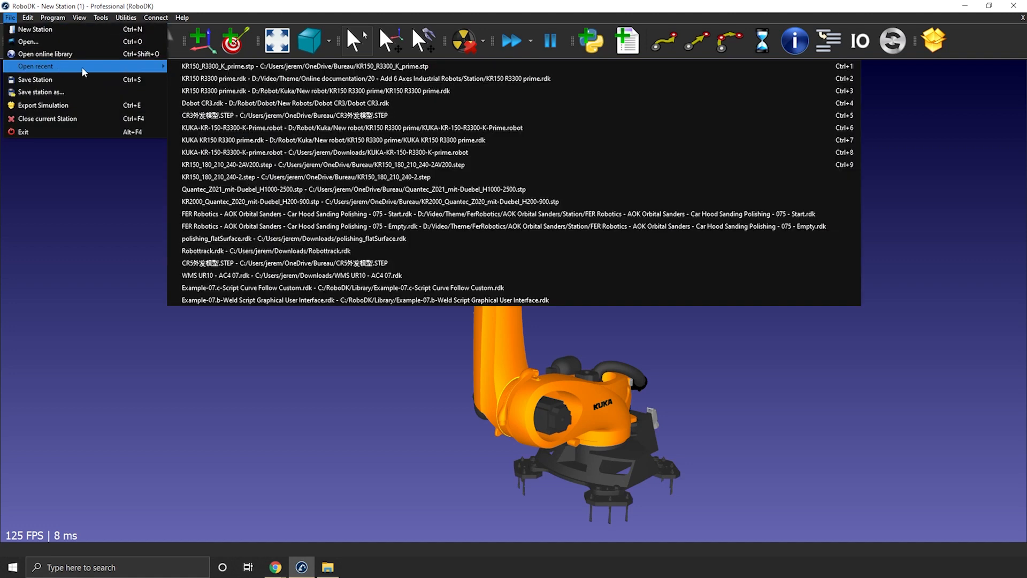
pyautogui.click(199, 79)
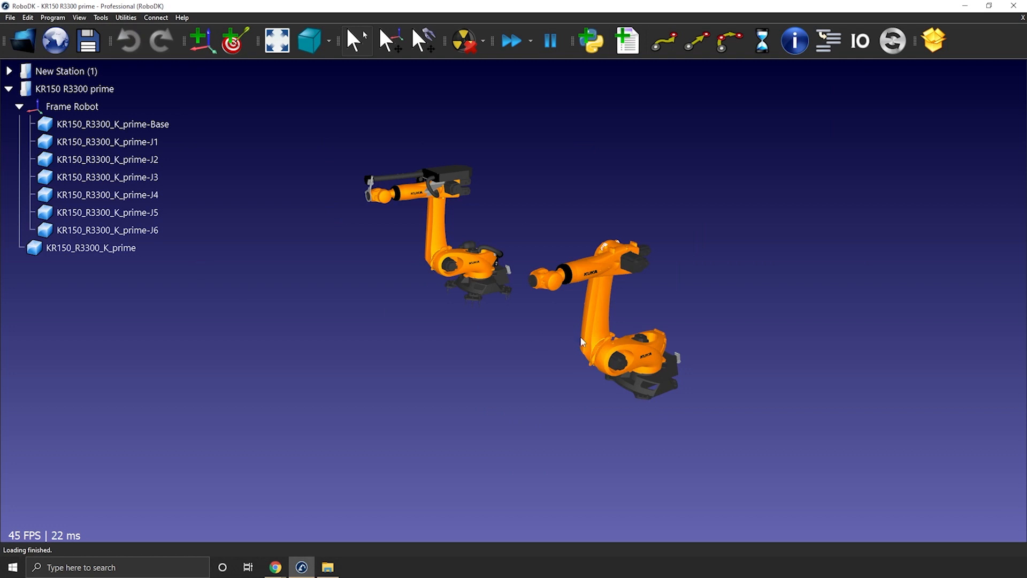
pyautogui.click(121, 249)
pyautogui.rightClick(121, 249)
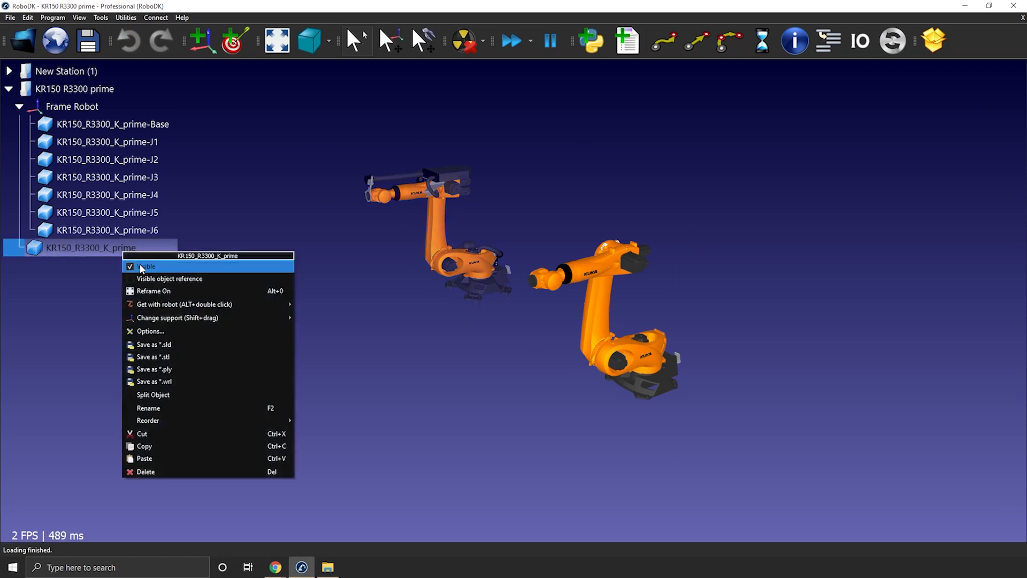
pyautogui.click(140, 266)
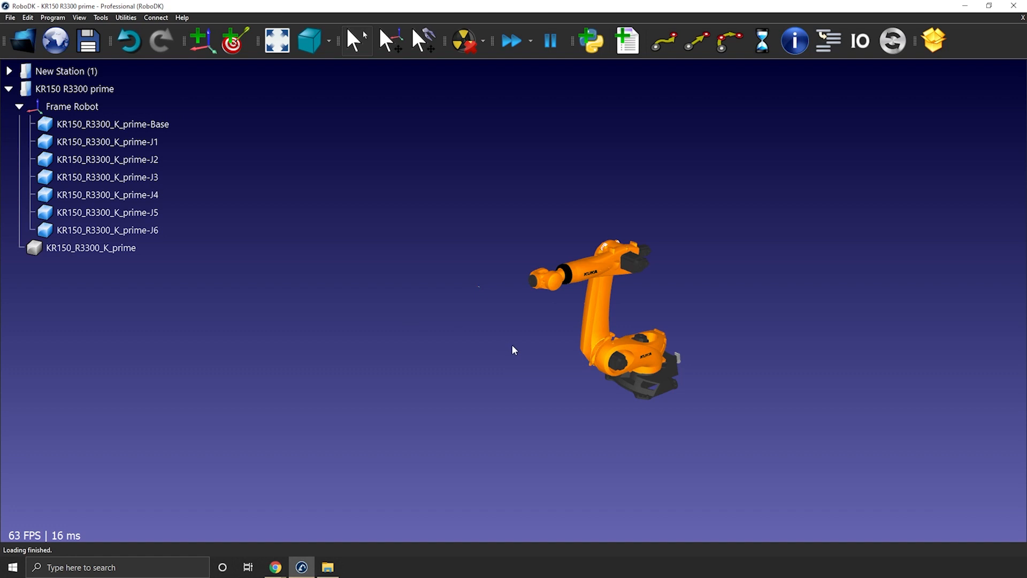
pyautogui.moveTo(512, 344); pyautogui.dragTo(405, 282)
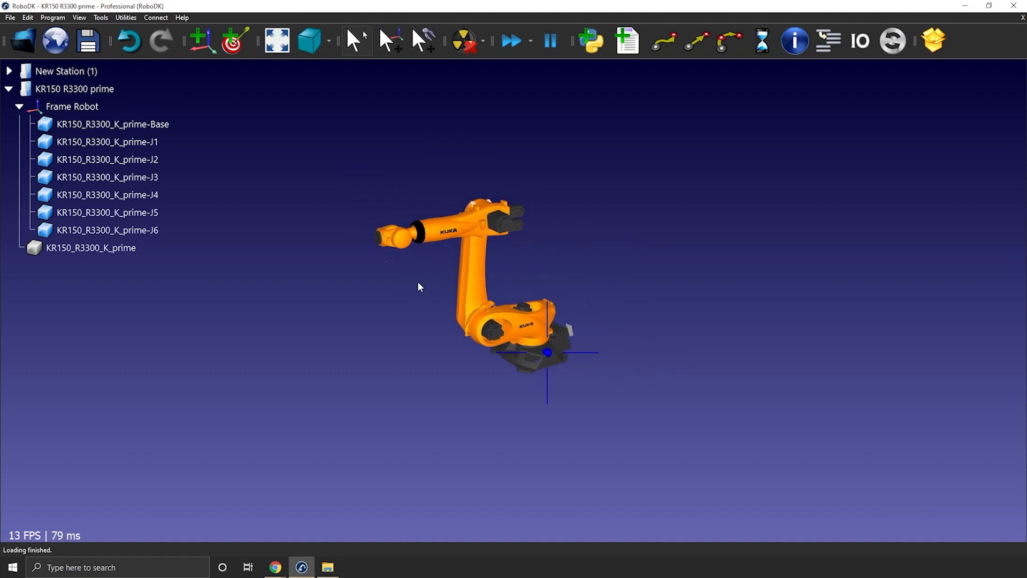
pyautogui.moveTo(373, 253); pyautogui.dragTo(419, 263)
pyautogui.scroll(2, 418, 241)
pyautogui.moveTo(418, 235); pyautogui.dragTo(430, 222, button='right')
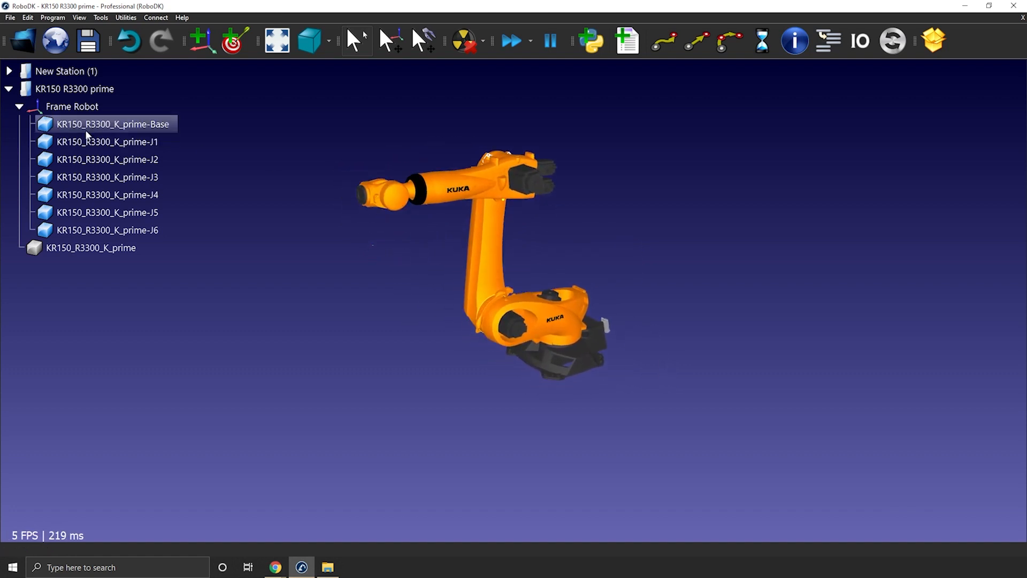
# Highlight Base and J1 to J6 in the station tree to check which arm section each part is
pyautogui.click(109, 126)
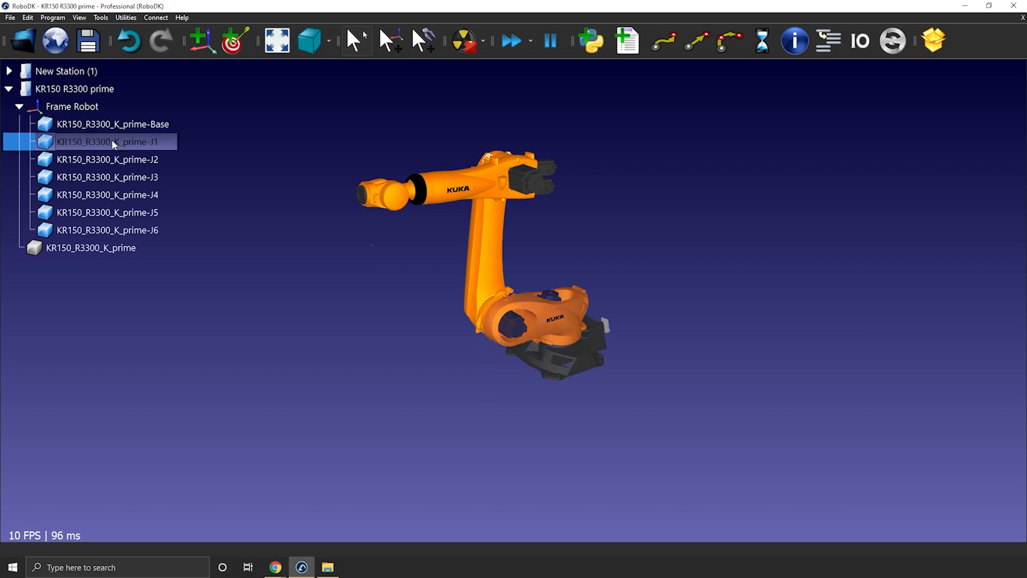
pyautogui.click(111, 159)
pyautogui.click(111, 177)
pyautogui.click(114, 196)
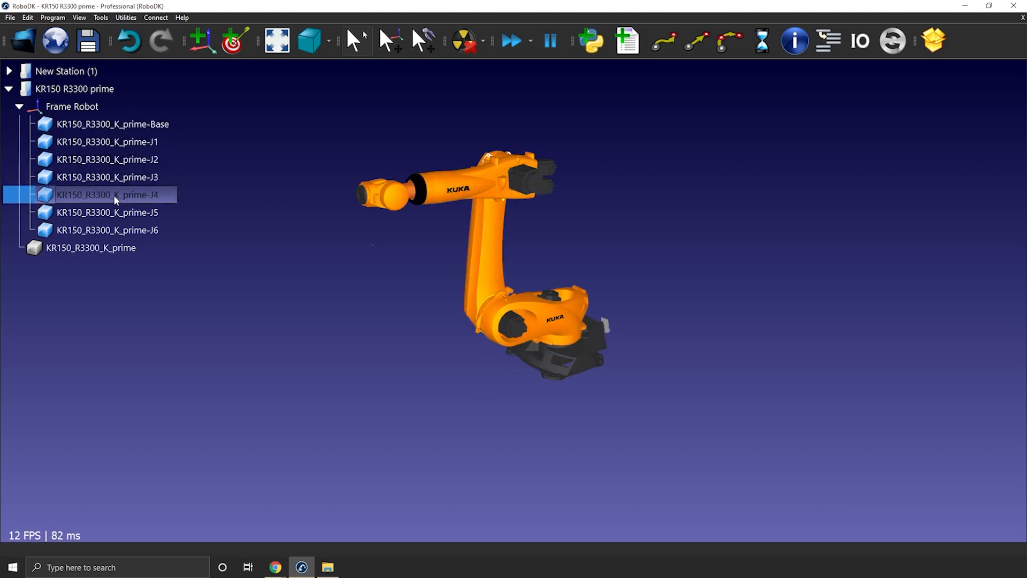
pyautogui.click(118, 213)
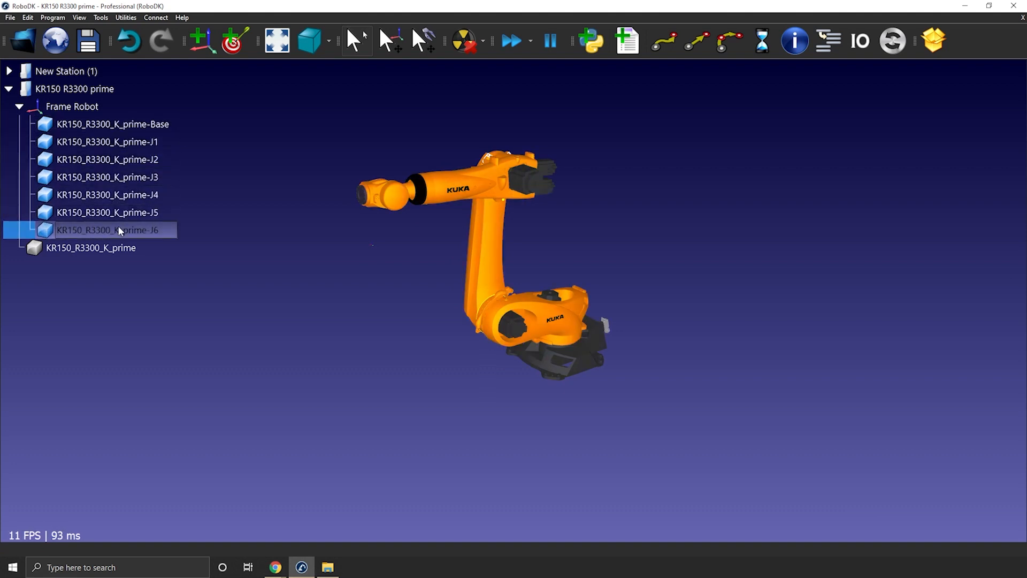
pyautogui.click(106, 126)
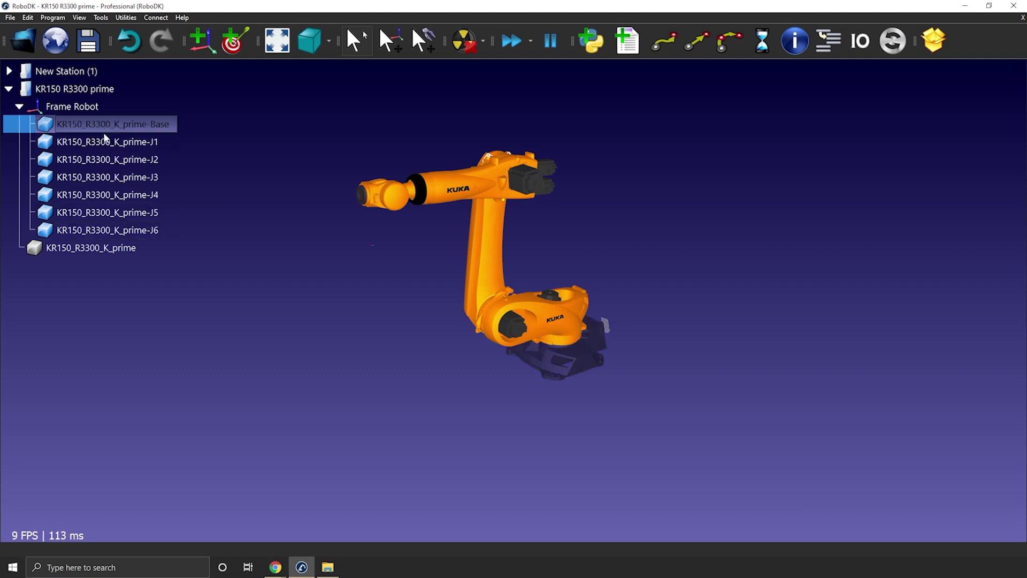
pyautogui.click(108, 159)
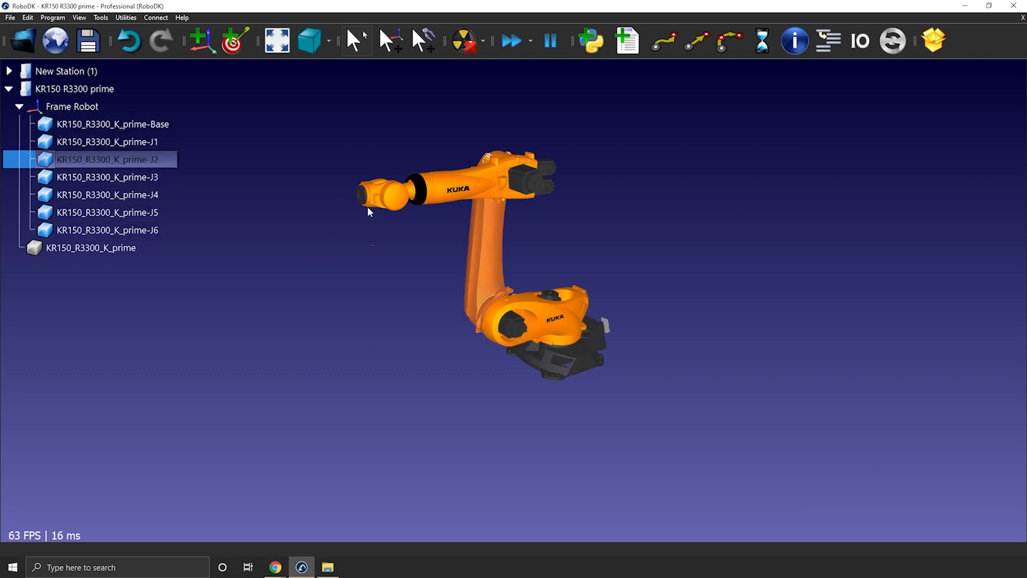
pyautogui.click(145, 177)
pyautogui.click(128, 195)
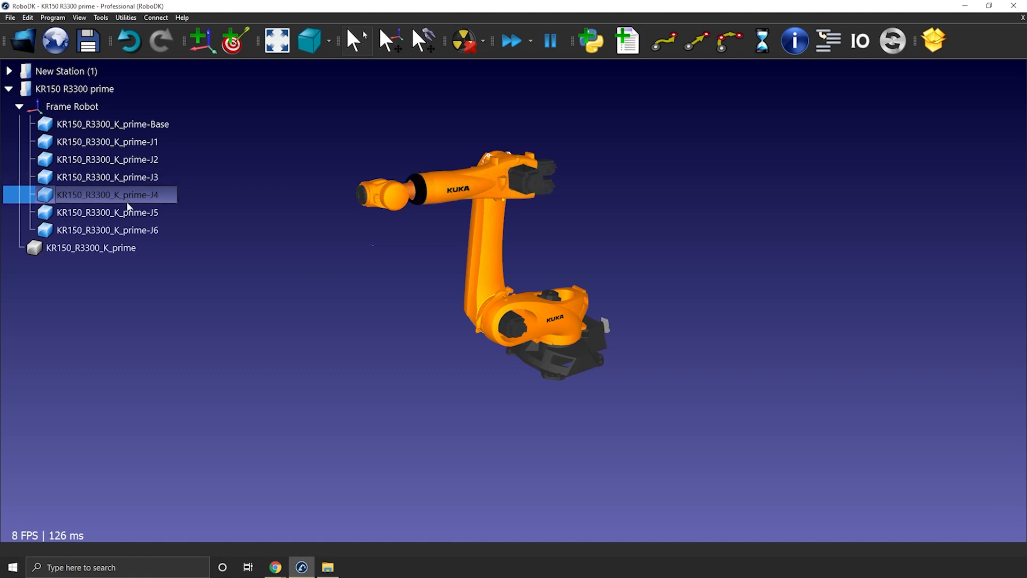
pyautogui.click(124, 211)
pyautogui.click(124, 230)
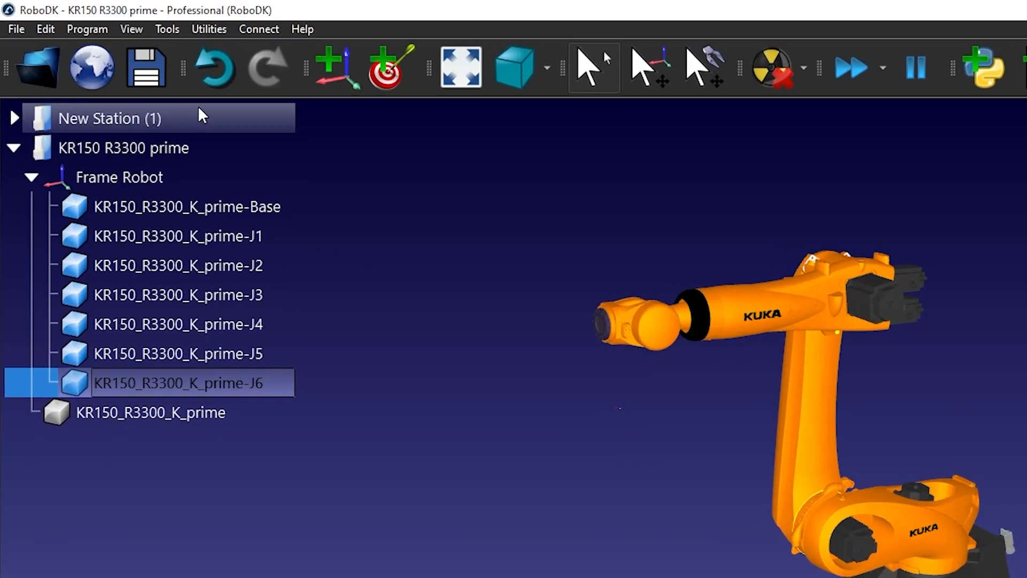
# Start a '6 axes industrial robot' in the mechanism builder and select its name to rename it KUKA KR150 R3300 K Prime
pyautogui.click(235, 31)
pyautogui.click(265, 130)
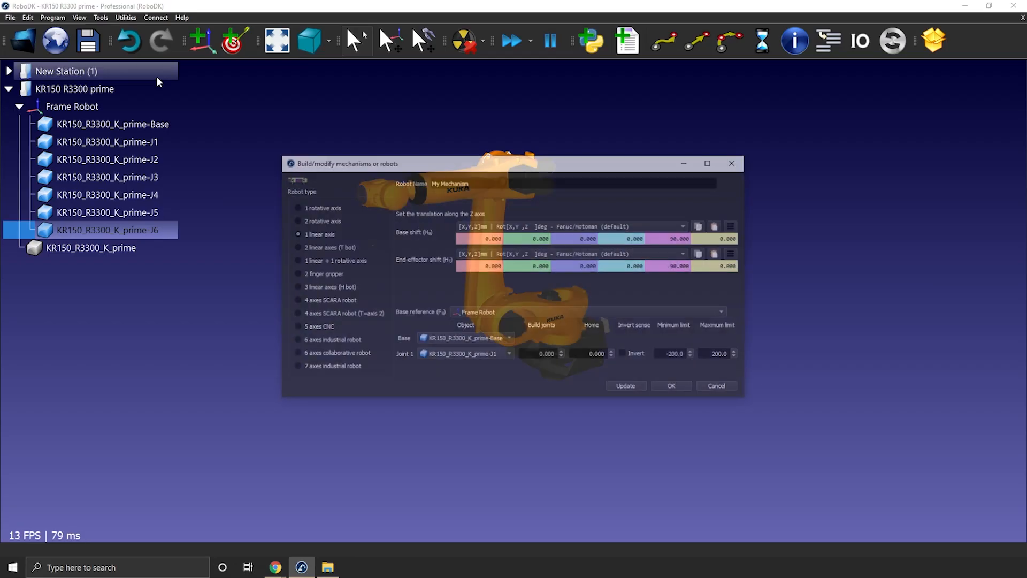
pyautogui.click(299, 354)
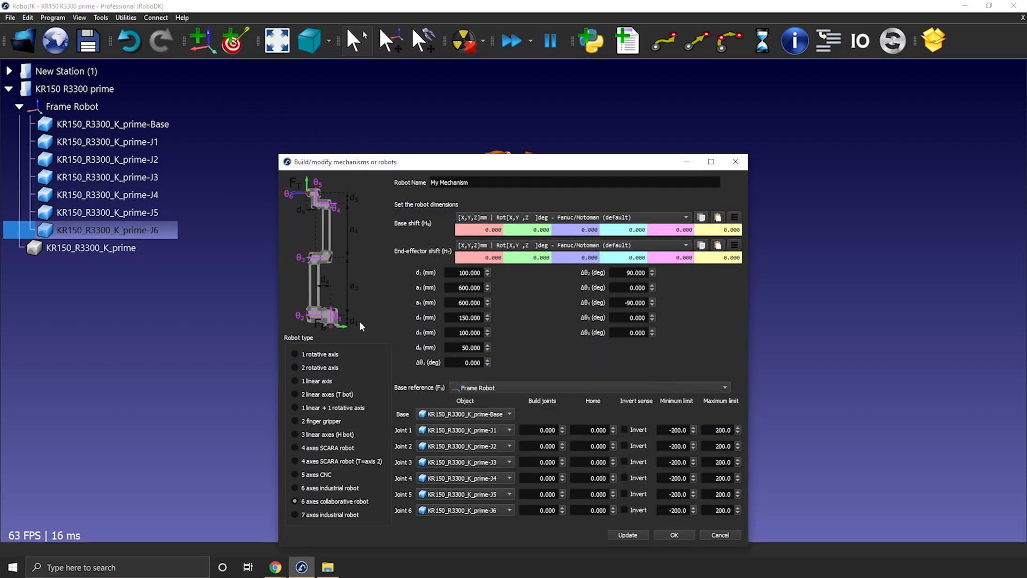
pyautogui.moveTo(486, 165); pyautogui.dragTo(543, 69)
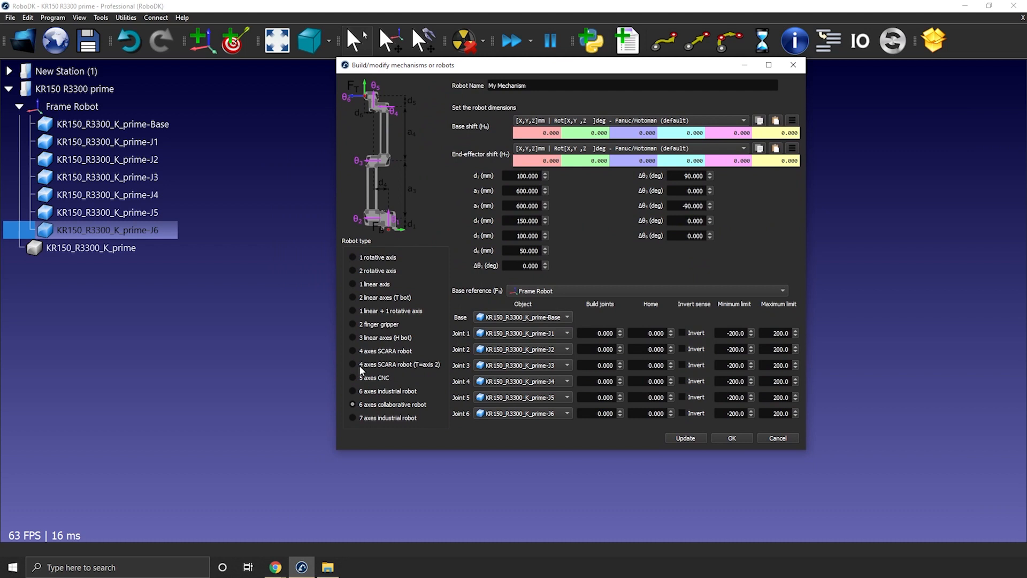
pyautogui.click(377, 391)
pyautogui.press('Tab')
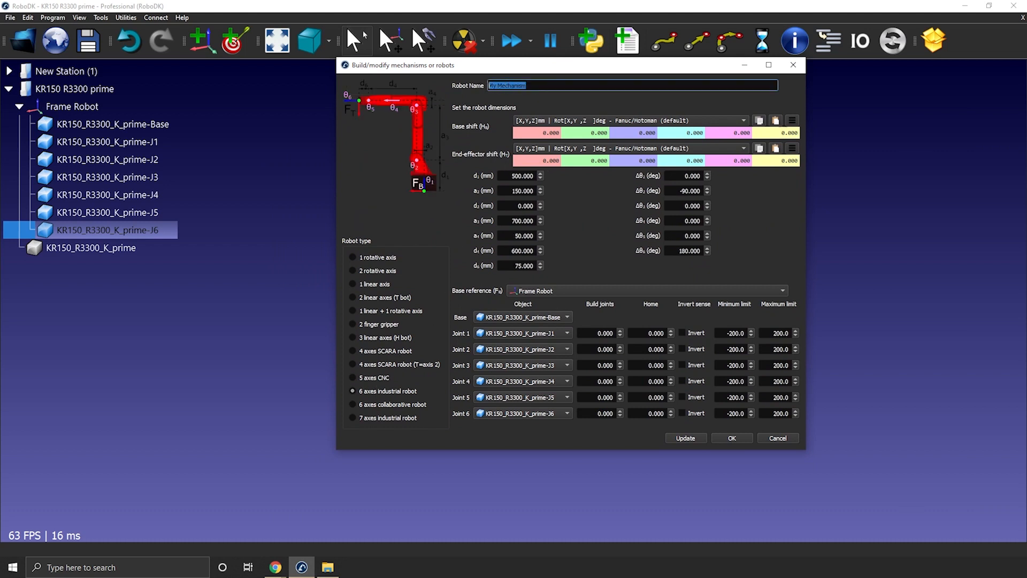
pyautogui.write('KUKA KR150 R3300 K Prime')
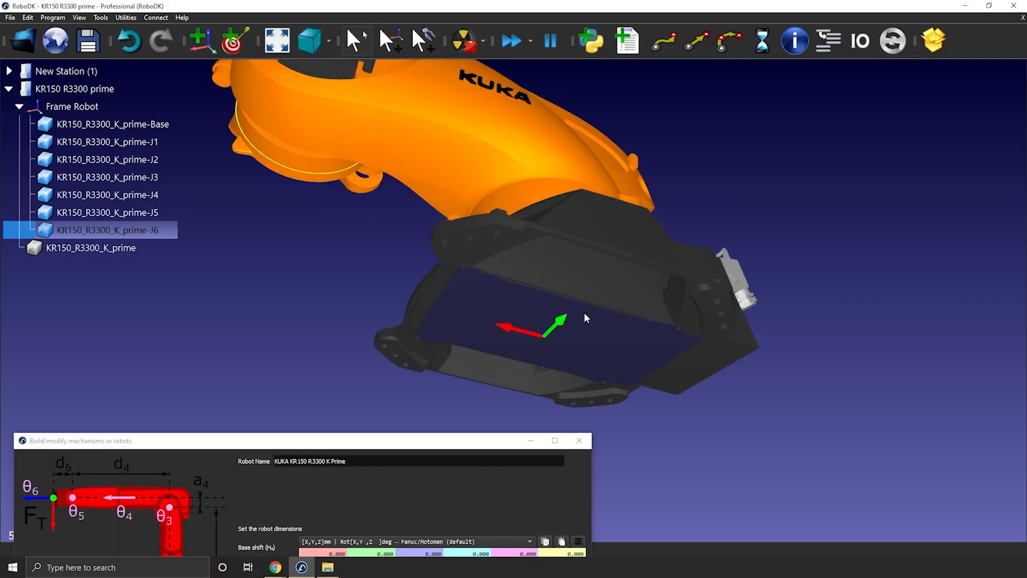
pyautogui.scroll(-5, 537, 321)
# Zoom out to show the whole arm and fit the Build/modify robot dialog on the left
pyautogui.moveTo(536, 321); pyautogui.dragTo(544, 385)
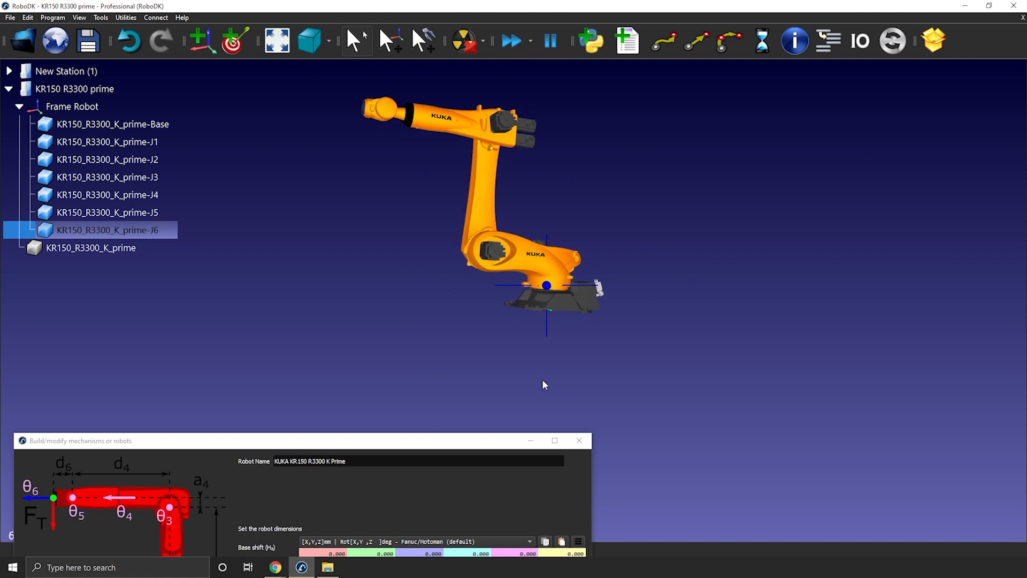
pyautogui.moveTo(428, 445); pyautogui.dragTo(654, 49)
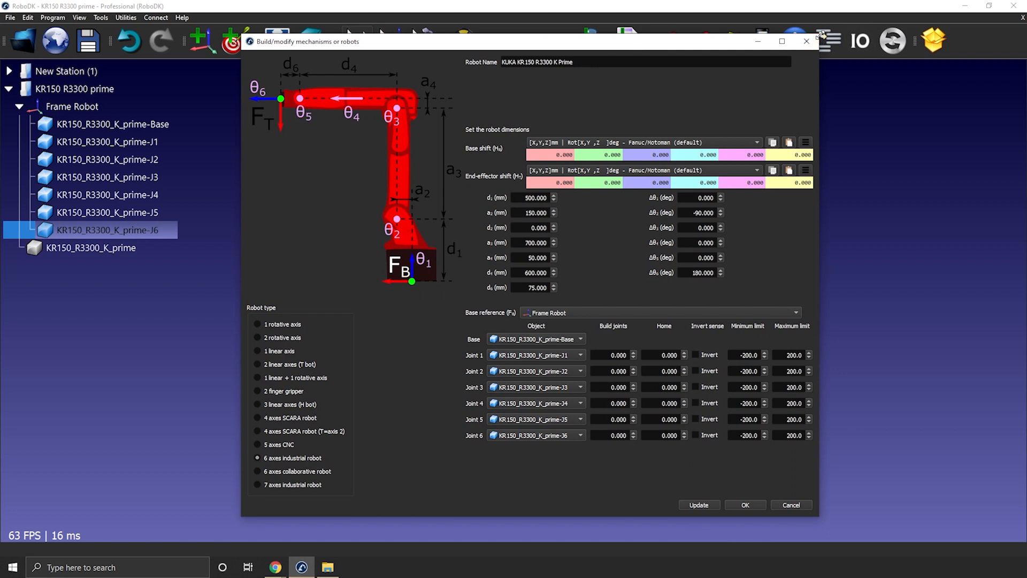
pyautogui.moveTo(818, 36); pyautogui.dragTo(707, 84)
pyautogui.moveTo(456, 90); pyautogui.dragTo(265, 78)
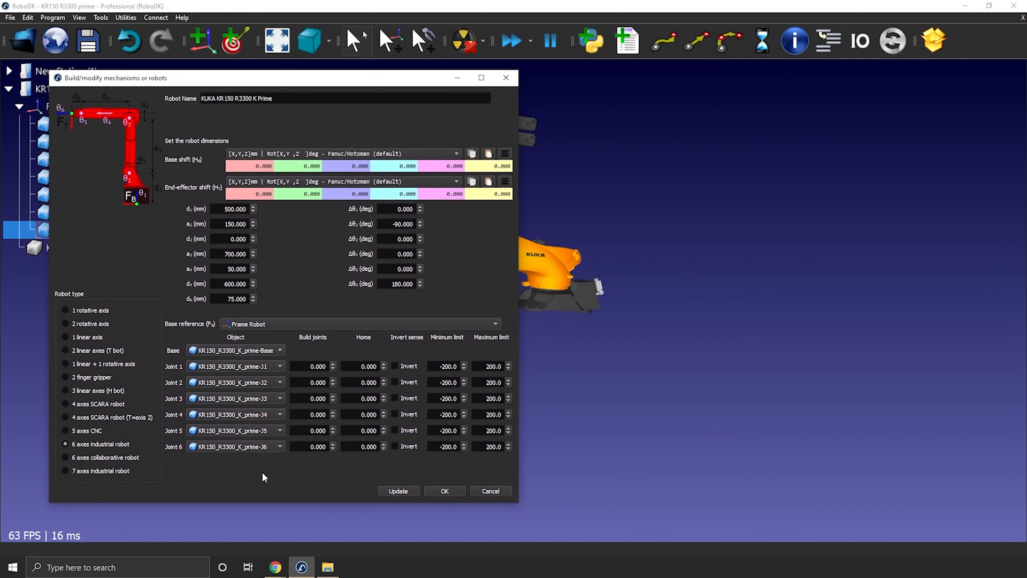
# Snap the KUKA datasheet in Chrome to the right half with RoboDK on the left, ready to enter d1
pyautogui.moveTo(275, 568)
pyautogui.click(227, 530)
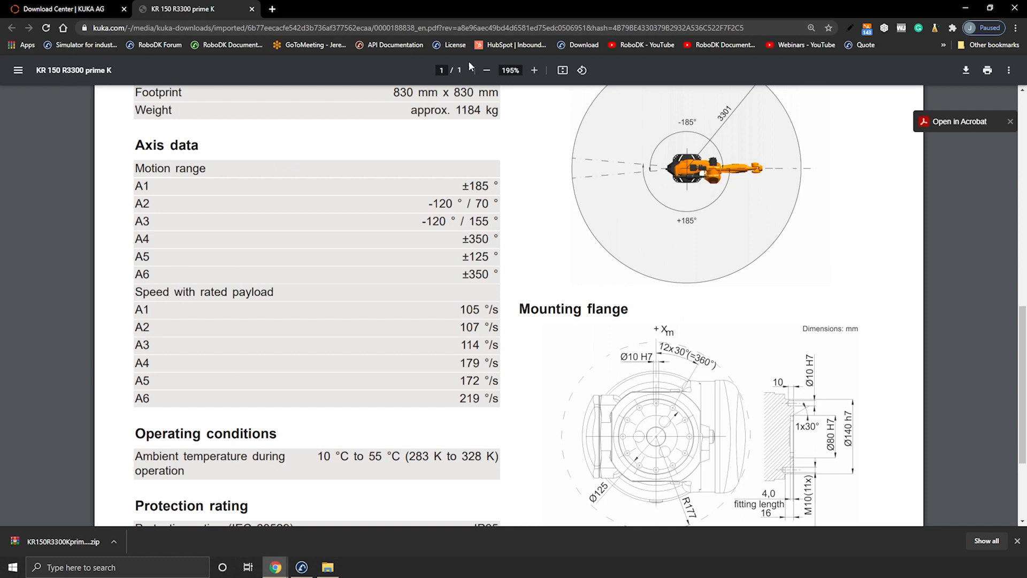
pyautogui.moveTo(470, 3); pyautogui.dragTo(1026, 121)
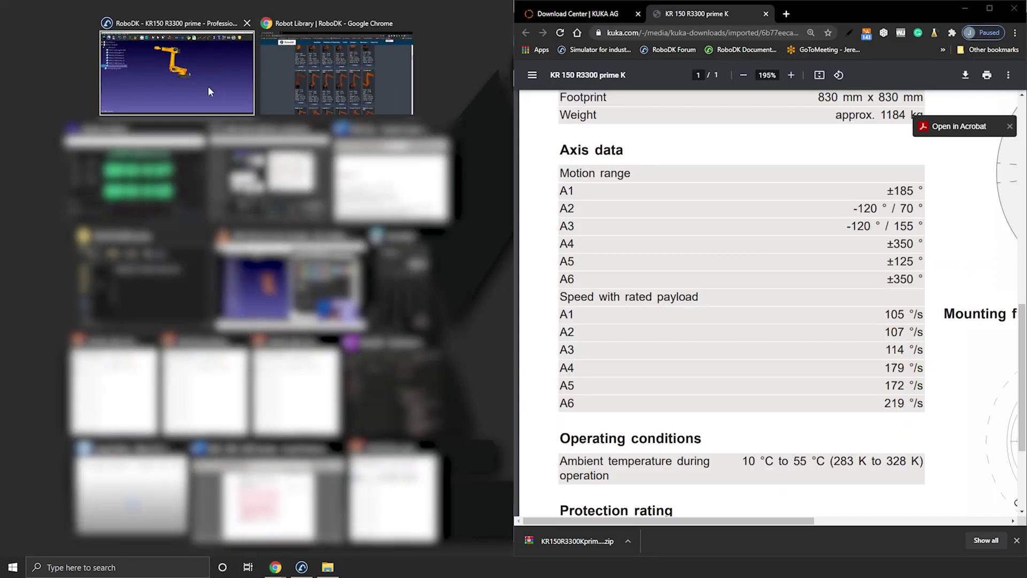
pyautogui.click(208, 86)
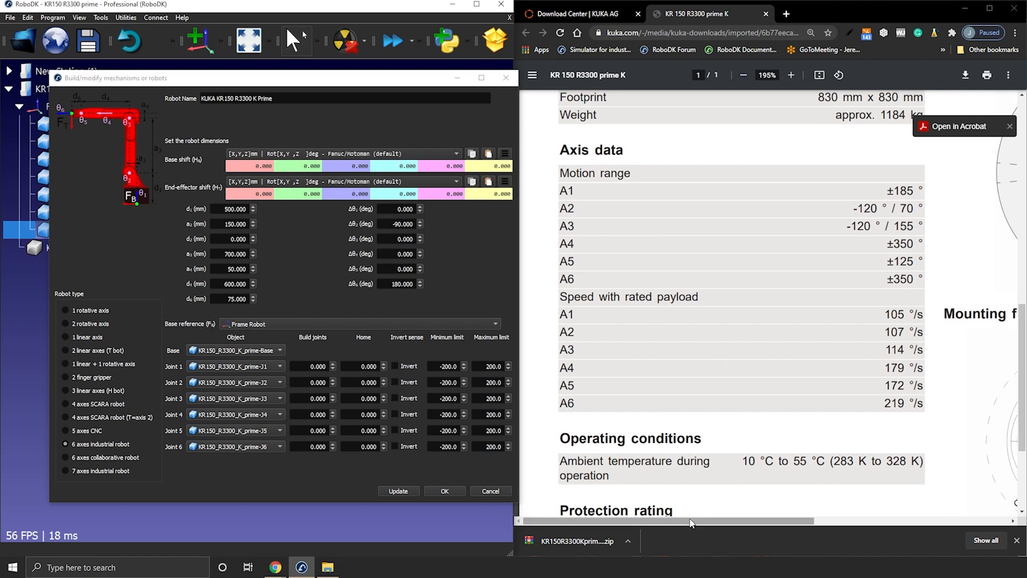
pyautogui.keyDown('ctrl'); pyautogui.scroll(2, 706, 497); pyautogui.keyUp('ctrl')
pyautogui.scroll(3, 746, 442)
pyautogui.keyDown('ctrl'); pyautogui.scroll(3, 779, 389); pyautogui.keyUp('ctrl')
pyautogui.keyDown('ctrl'); pyautogui.scroll(2, 778, 389); pyautogui.keyUp('ctrl')
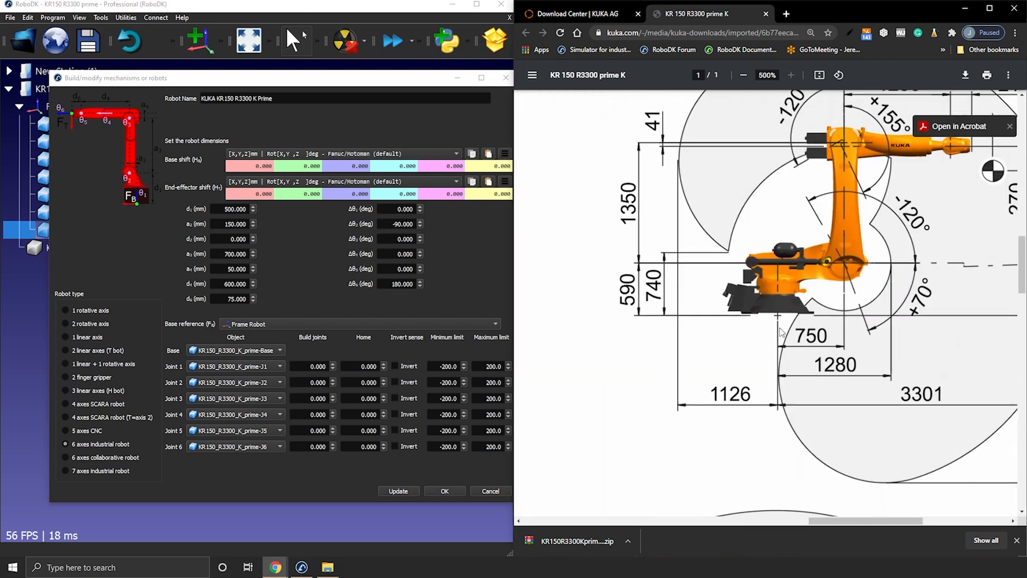
pyautogui.click(296, 217)
pyautogui.write('590')
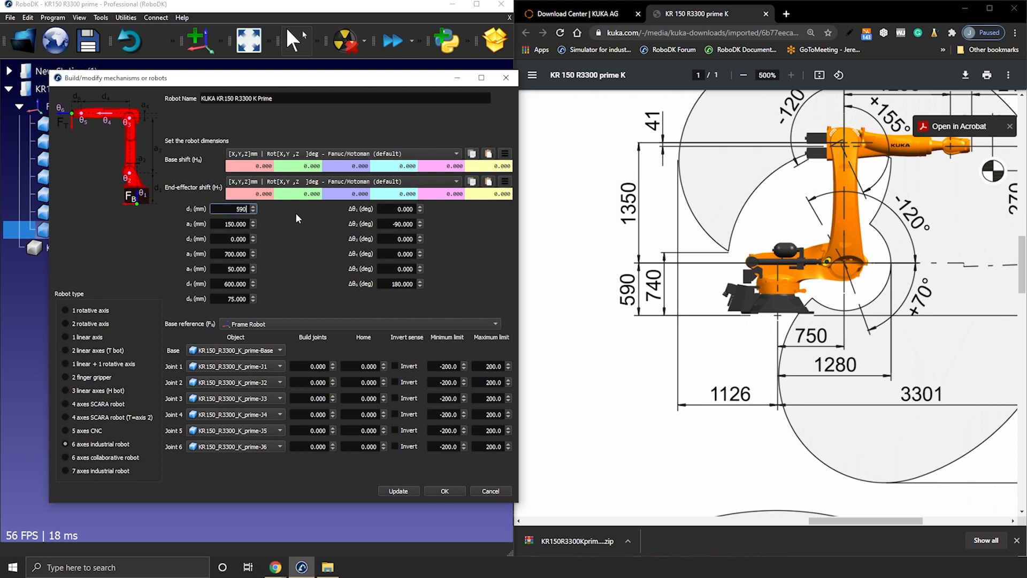
# Enter the datasheet arm dimensions d1 590, a3 1350 and a4 -41 mm in the robot builder
pyautogui.click(233, 224)
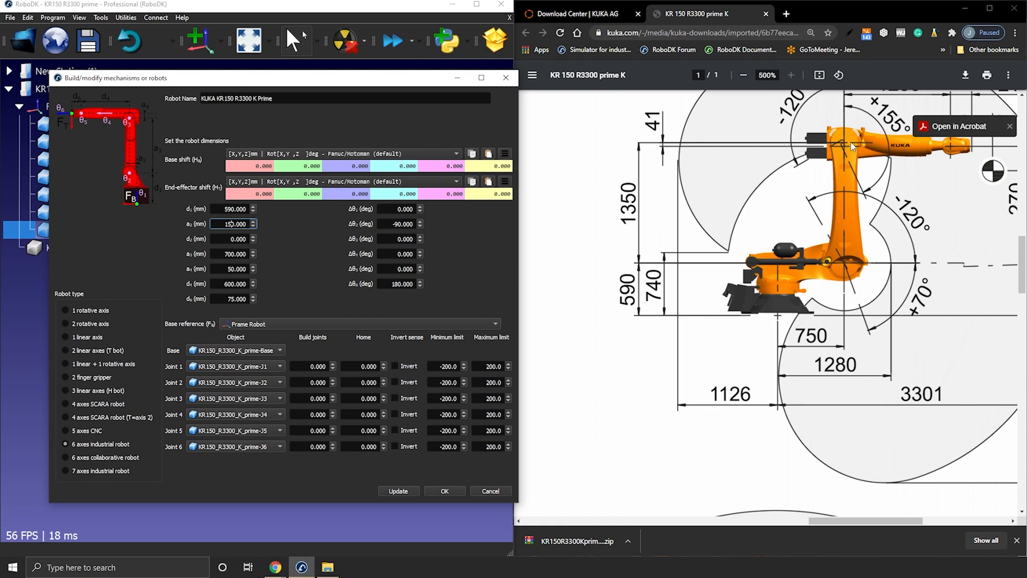
pyautogui.press('Tab')
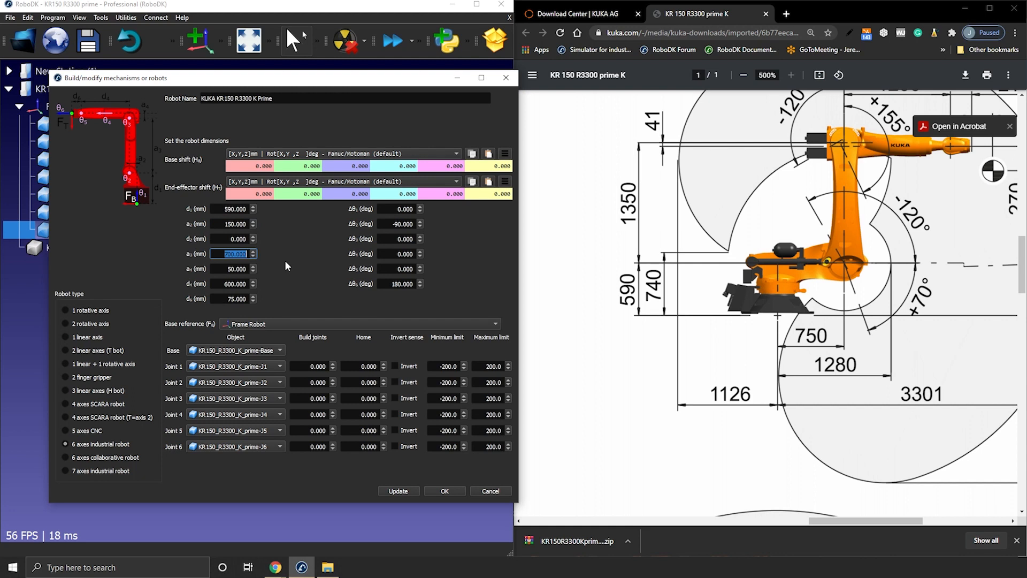
pyautogui.write('1350')
pyautogui.click(239, 268)
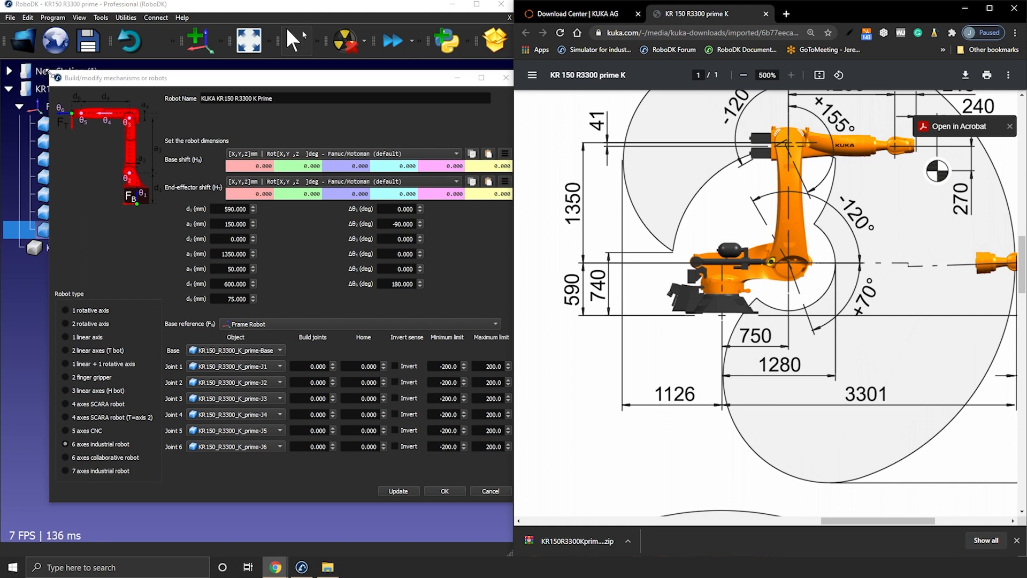
pyautogui.press('super+Left')
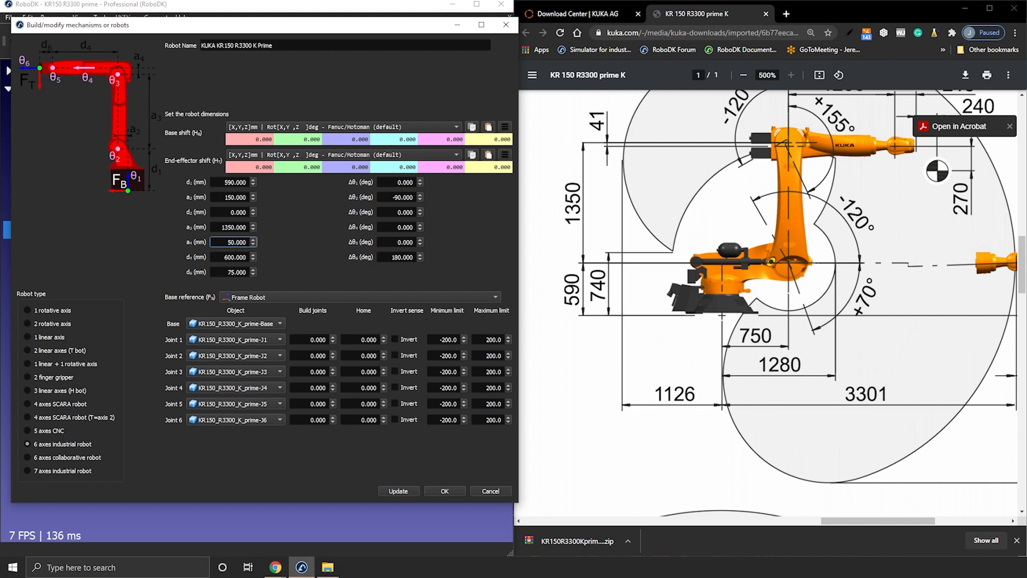
pyautogui.write('-41')
pyautogui.click(225, 258)
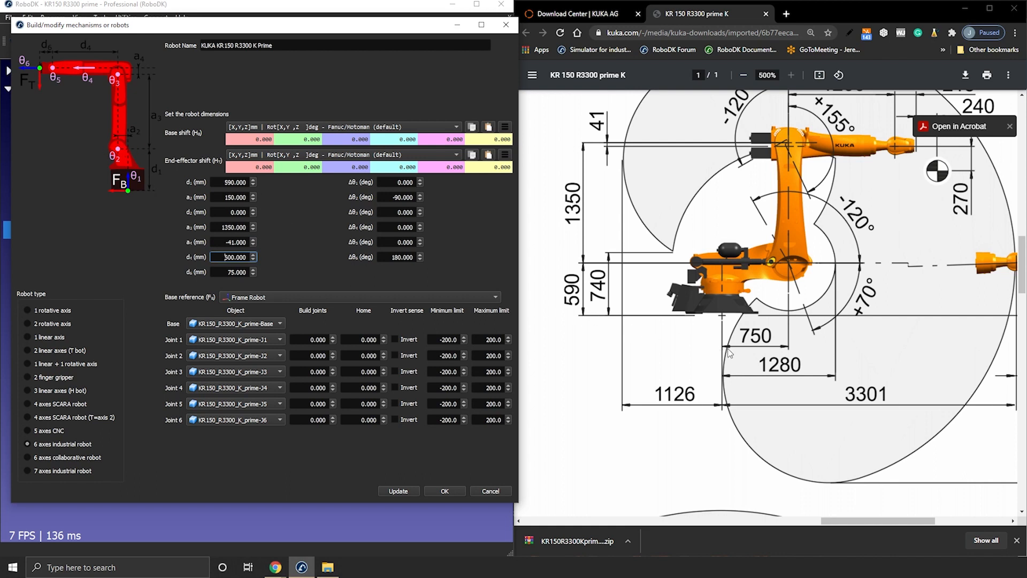
pyautogui.write('6')
# Enter a2 of 750 mm, d5 of 1200 mm and d6 of 215 mm from the datasheet
pyautogui.moveTo(223, 197); pyautogui.dragTo(294, 199)
pyautogui.write('750')
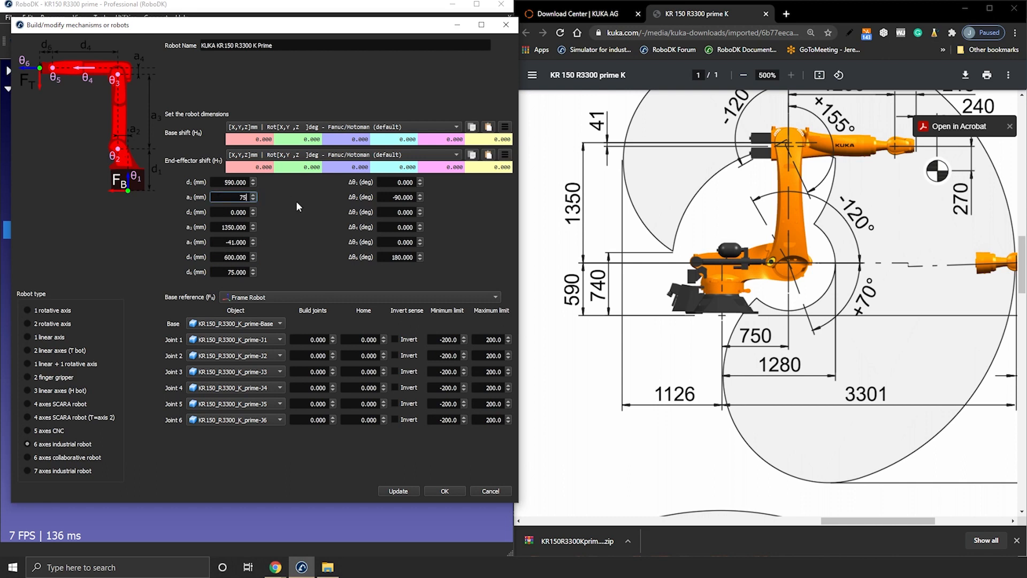
pyautogui.press('Tab')
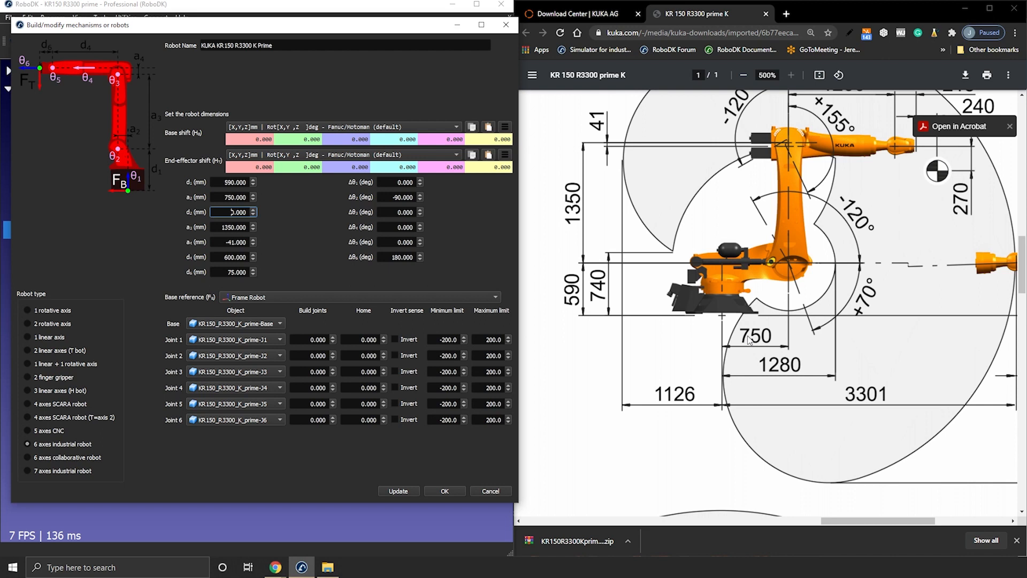
pyautogui.hscroll(2, 804, 183)
pyautogui.scroll(3, 778, 244)
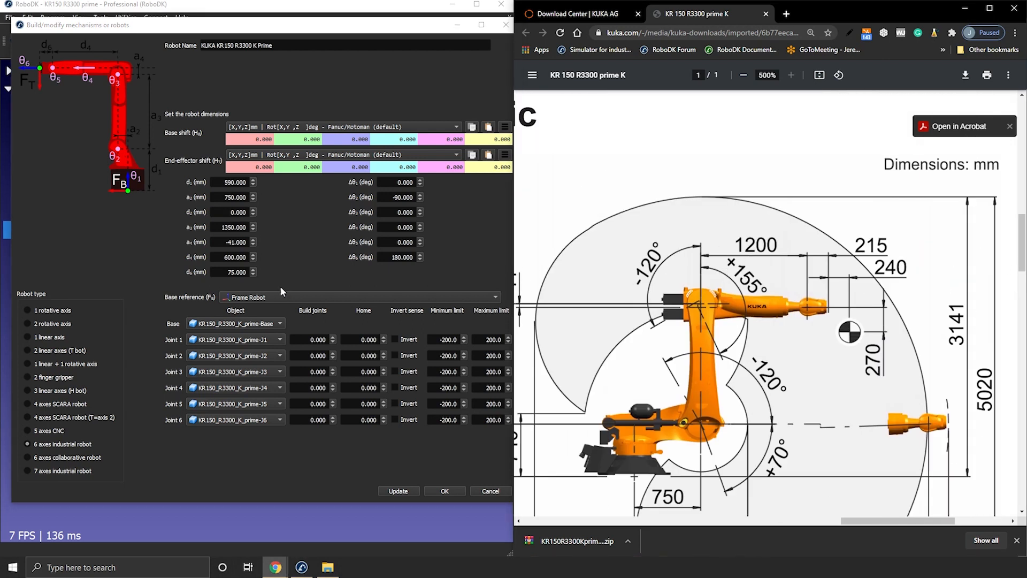
pyautogui.click(237, 257)
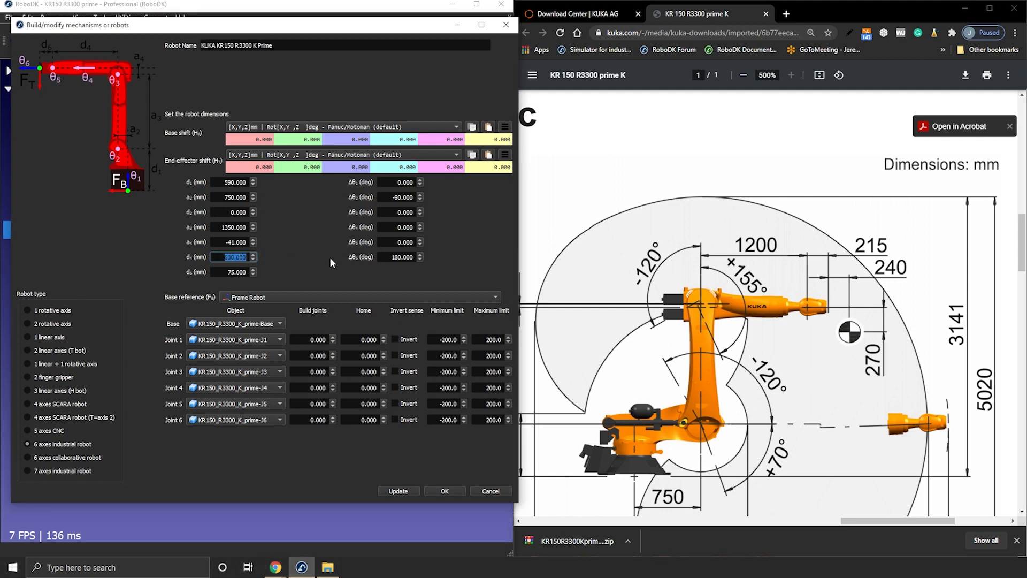
pyautogui.write('1200')
pyautogui.press('Tab')
pyautogui.write('215')
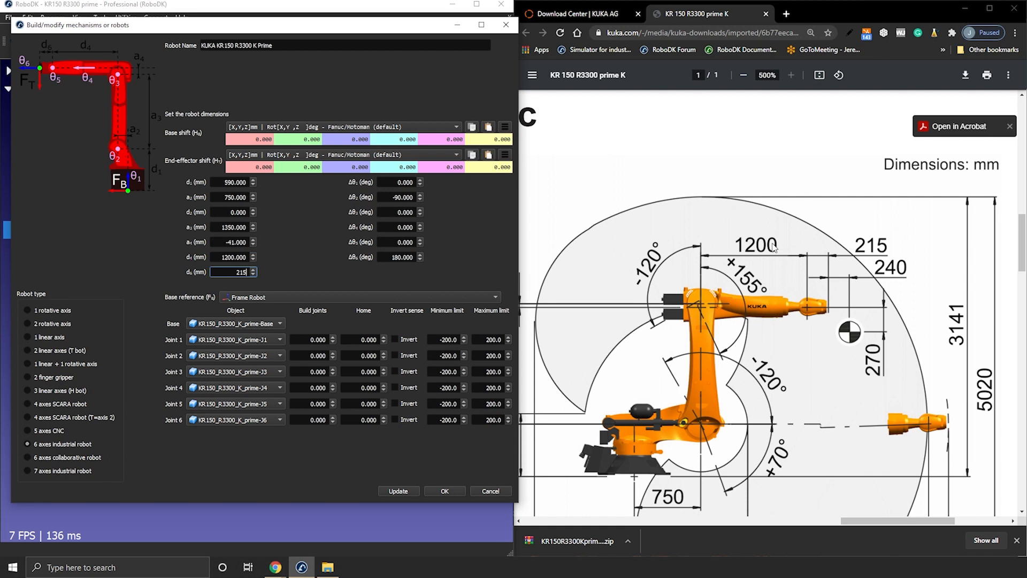
pyautogui.hotkey('shift', 'Tab')
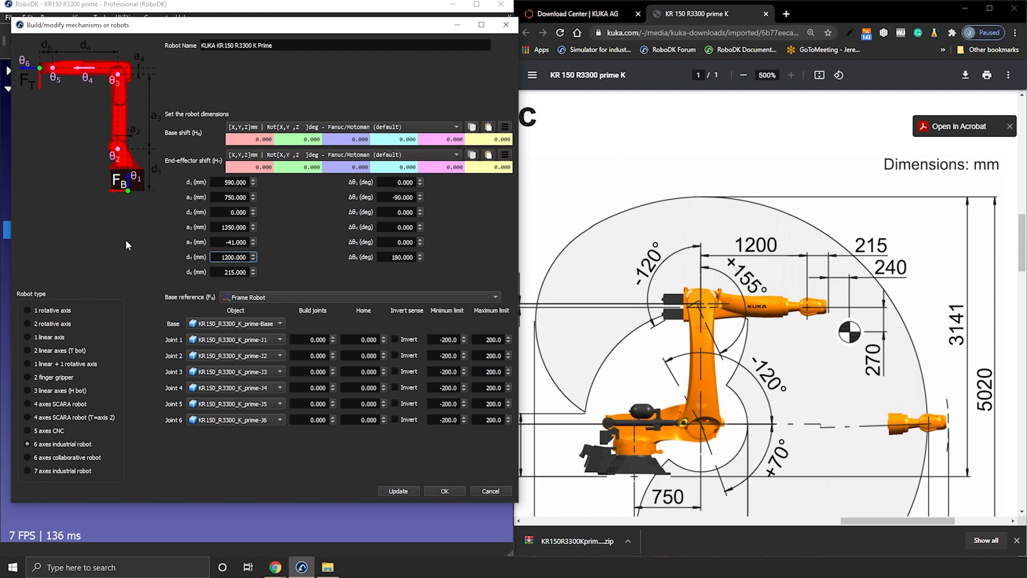
# Update the robot with the new dimensions and move the form aside to see the built KR150 in the station
pyautogui.click(397, 493)
pyautogui.click(476, 5)
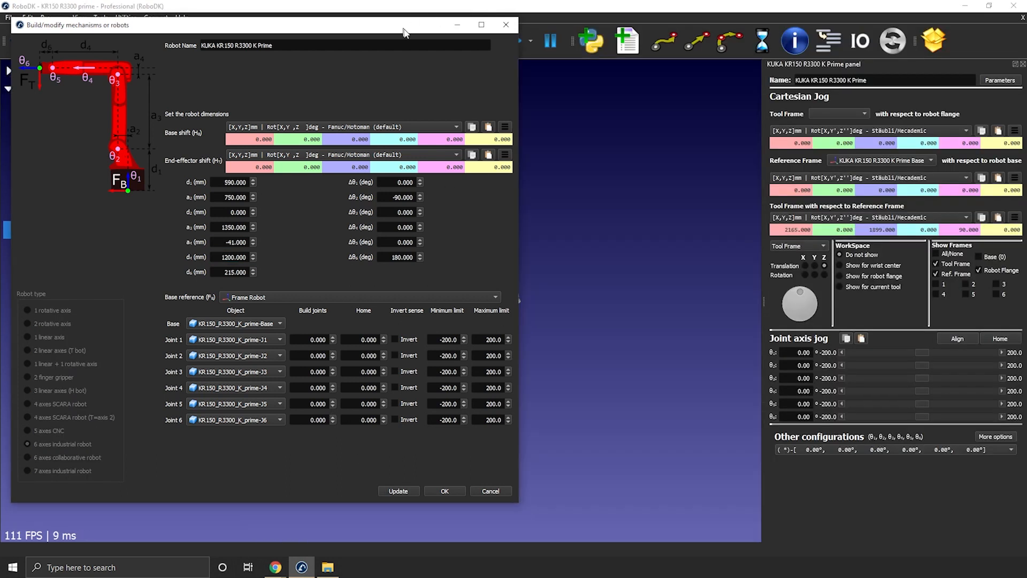
pyautogui.moveTo(405, 32); pyautogui.dragTo(942, 55)
pyautogui.moveTo(310, 271)
pyautogui.mouseDown()
pyautogui.moveTo(384, 323)
pyautogui.moveTo(681, 132)
pyautogui.mouseUp()
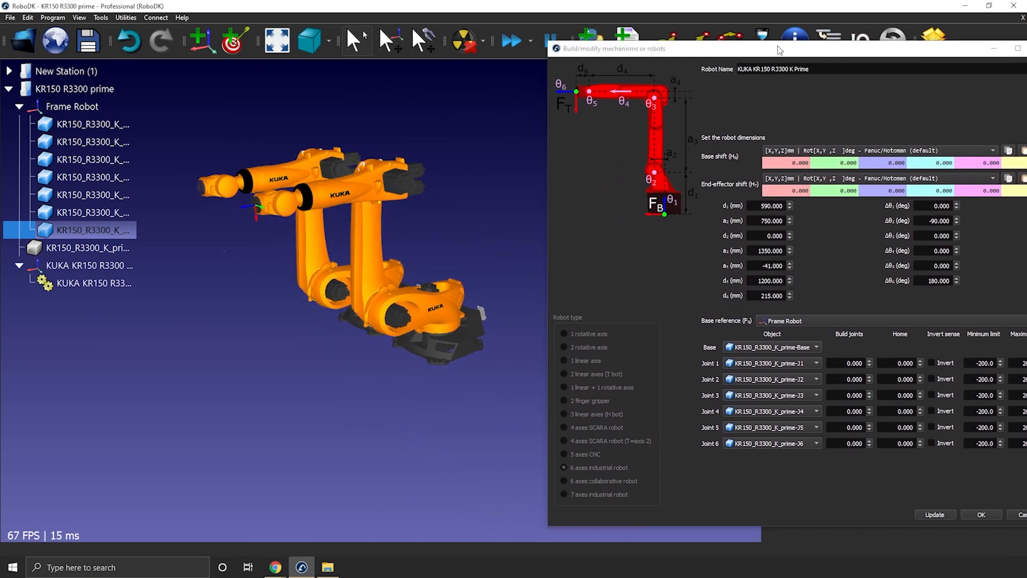
# Show the robot's jogging panel and recentre the 3D view on both robots
pyautogui.moveTo(778, 50); pyautogui.dragTo(487, 73)
pyautogui.click(258, 246)
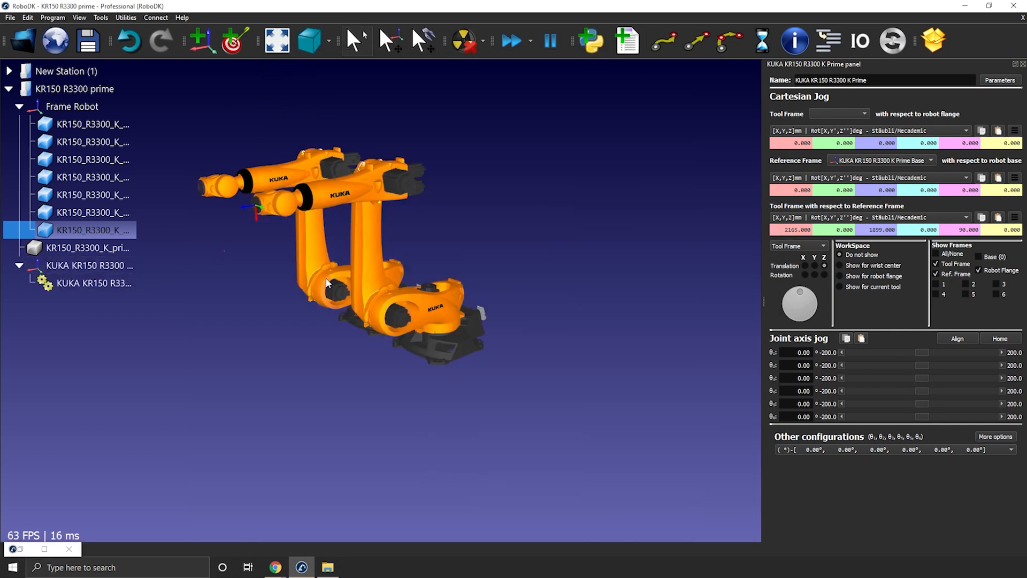
pyautogui.moveTo(324, 284); pyautogui.dragTo(384, 304, button='right')
pyautogui.moveTo(383, 304); pyautogui.dragTo(765, 367)
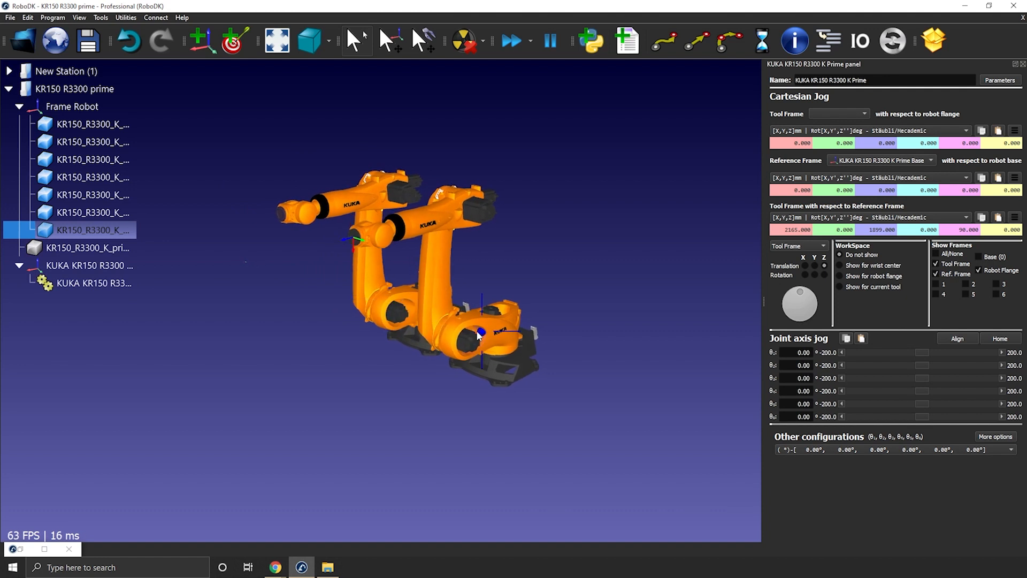
# Jog the base joint and joint 3 with the sliders, pushing joint 3 to its upper limit
pyautogui.moveTo(921, 350)
pyautogui.mouseDown()
pyautogui.moveTo(896, 356)
pyautogui.moveTo(944, 367)
pyautogui.moveTo(919, 363)
pyautogui.moveTo(905, 376)
pyautogui.mouseUp()
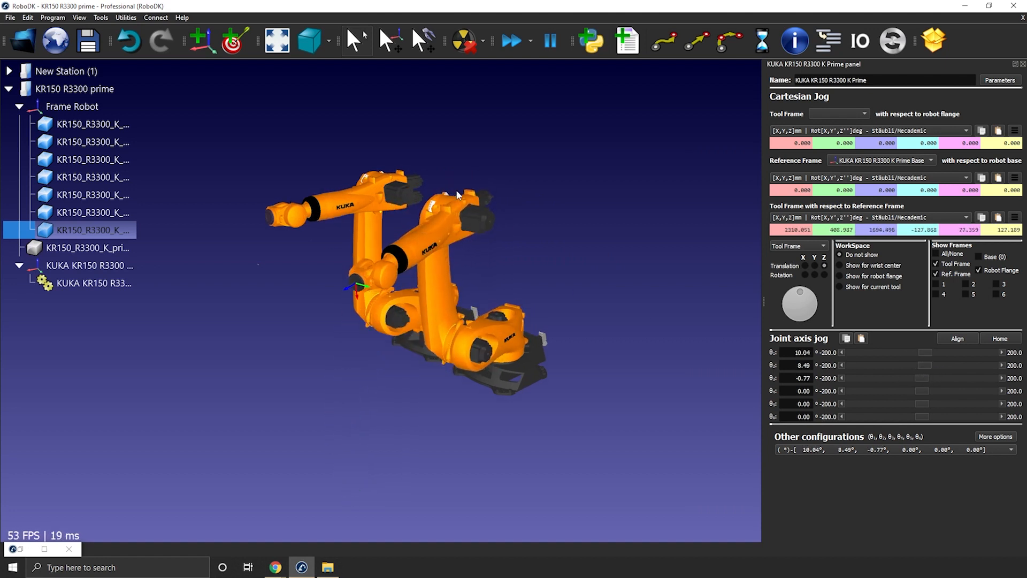
pyautogui.scroll(3, 431, 220)
pyautogui.scroll(3, 541, 228)
pyautogui.scroll(2, 395, 189)
pyautogui.scroll(2, 396, 188)
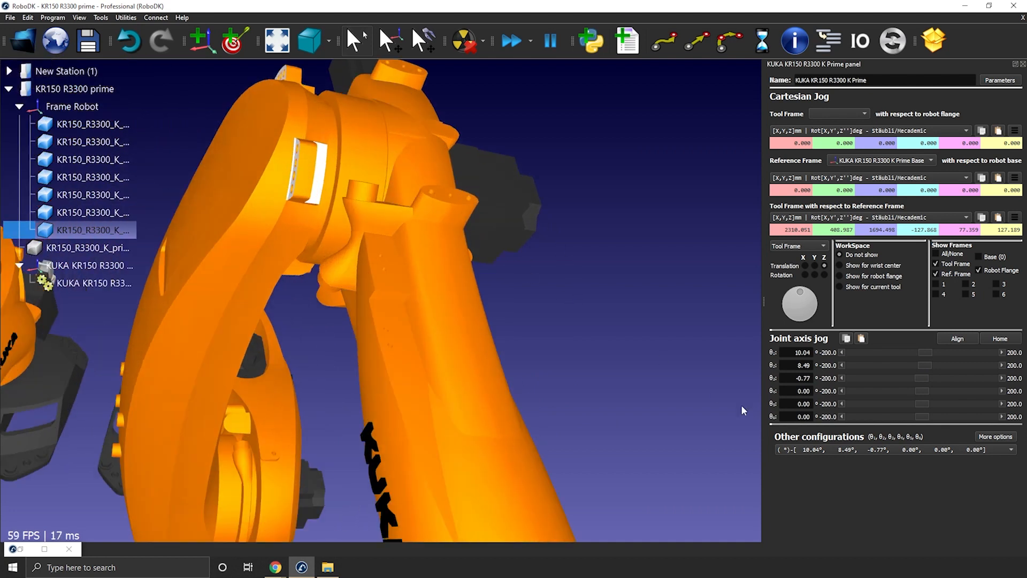
pyautogui.moveTo(906, 378)
pyautogui.mouseDown()
pyautogui.moveTo(938, 377)
pyautogui.moveTo(902, 379)
pyautogui.moveTo(932, 385)
pyautogui.moveTo(902, 389)
pyautogui.moveTo(930, 395)
pyautogui.moveTo(914, 397)
pyautogui.mouseUp()
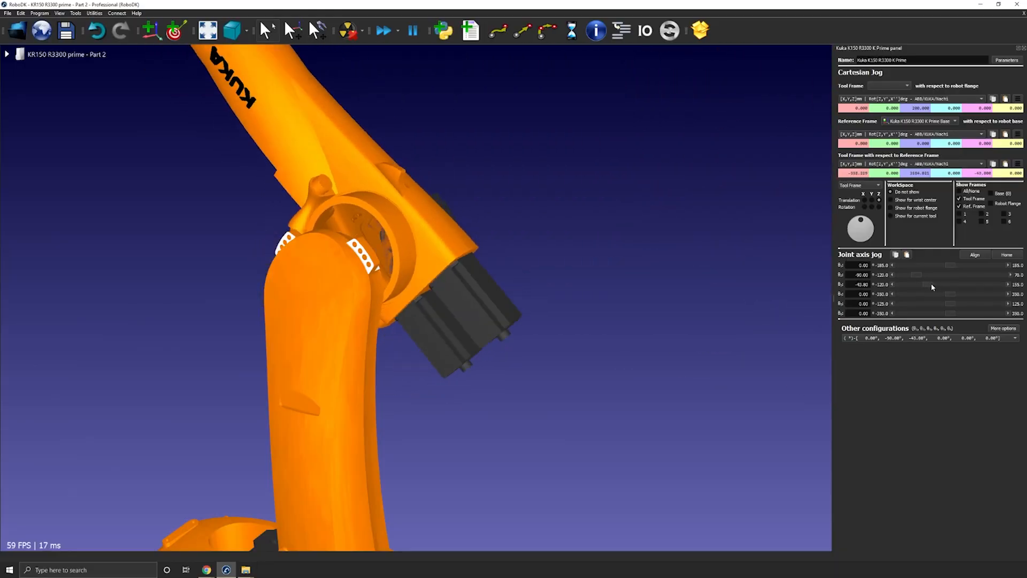
pyautogui.moveTo(941, 286)
pyautogui.mouseDown()
pyautogui.moveTo(1003, 285)
pyautogui.moveTo(922, 300)
pyautogui.moveTo(970, 321)
pyautogui.moveTo(975, 295)
pyautogui.moveTo(993, 298)
pyautogui.moveTo(927, 301)
pyautogui.moveTo(959, 302)
pyautogui.mouseUp()
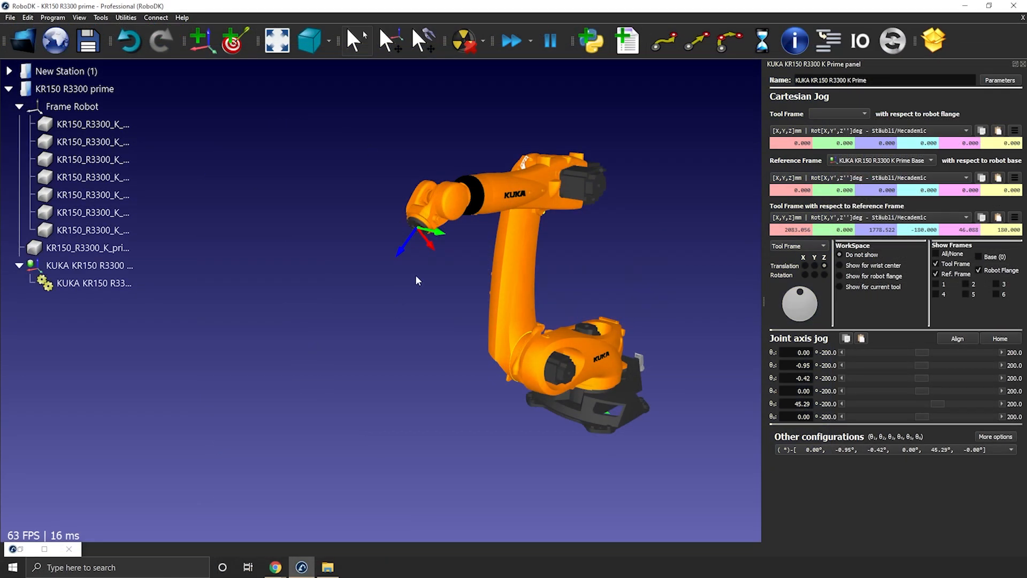
# Drag the robot tool to new poses and teach Targets 1, 2 and 3
pyautogui.keyDown('alt'); pyautogui.keyDown('shift'); pyautogui.moveTo(426, 235); pyautogui.dragTo(362, 161); pyautogui.keyUp('shift'); pyautogui.keyUp('alt')
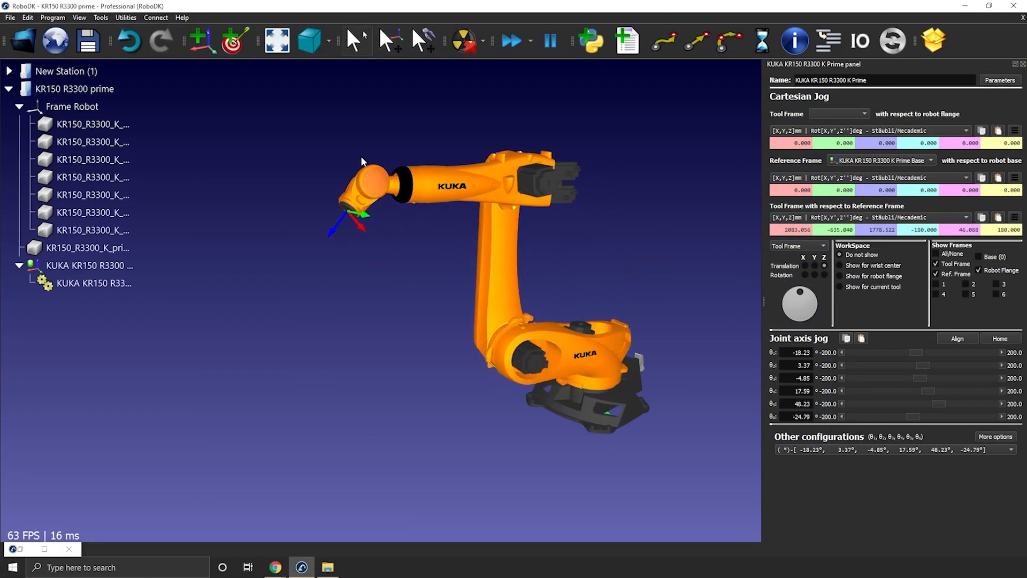
pyautogui.click(231, 42)
pyautogui.moveTo(346, 221)
pyautogui.keyDown('alt'); pyautogui.keyDown('shift'); pyautogui.mouseDown()
pyautogui.moveTo(459, 231)
pyautogui.moveTo(489, 250)
pyautogui.moveTo(426, 346)
pyautogui.mouseUp(); pyautogui.keyUp('shift'); pyautogui.keyUp('alt')
pyautogui.click(232, 42)
pyautogui.click(232, 42)
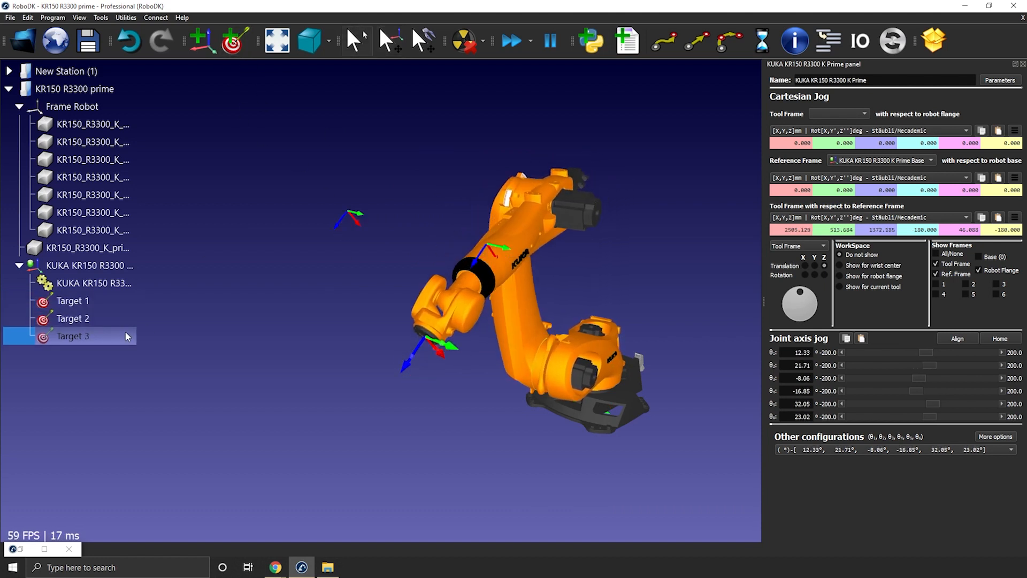
# Create Prog1 from the three targets, make the first move linear, and run it
pyautogui.keyDown('shift'); pyautogui.click(126, 298); pyautogui.keyUp('shift')
pyautogui.rightClick(92, 335)
pyautogui.click(105, 429)
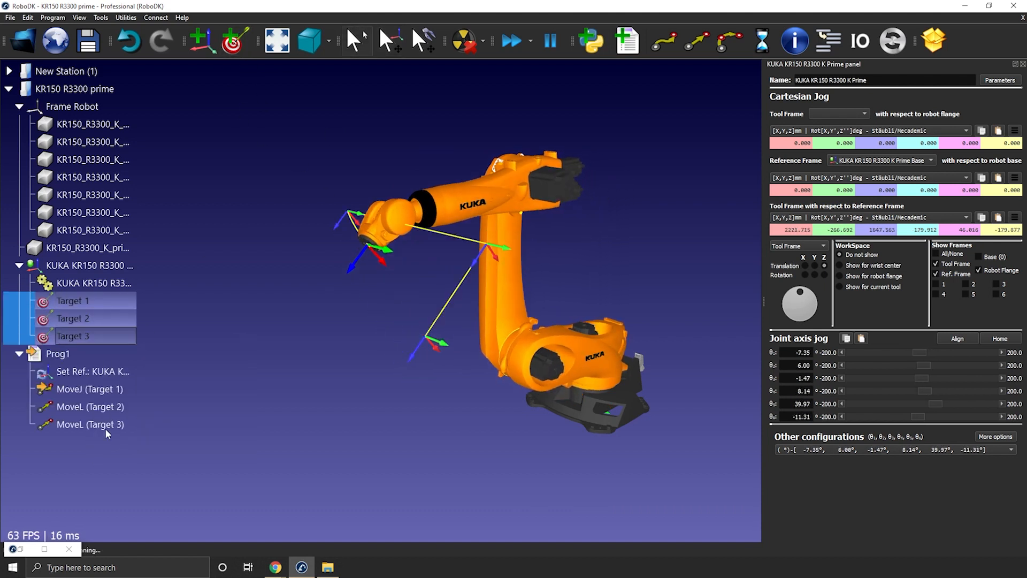
pyautogui.rightClick(56, 389)
pyautogui.click(88, 479)
pyautogui.doubleClick(55, 355)
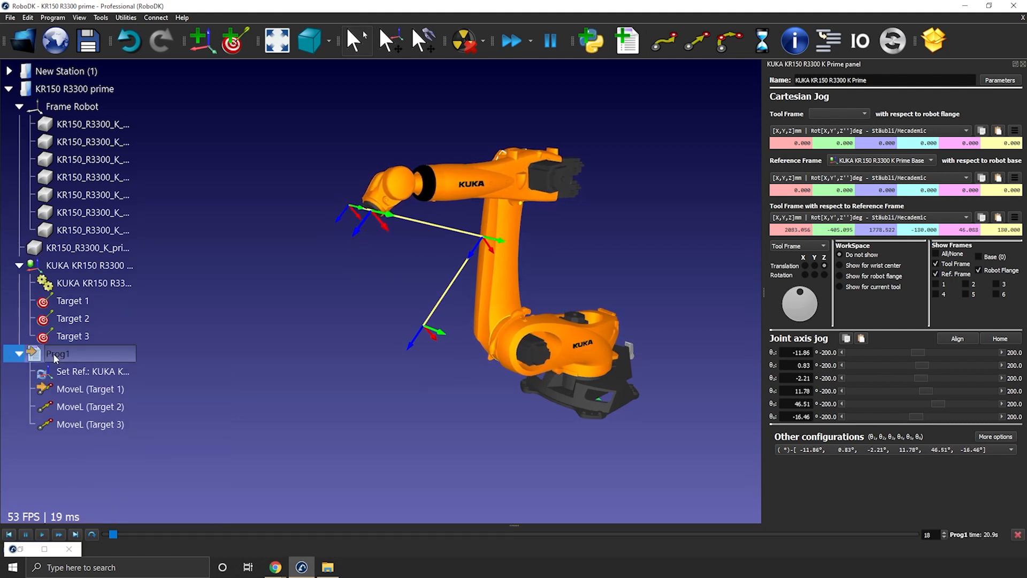